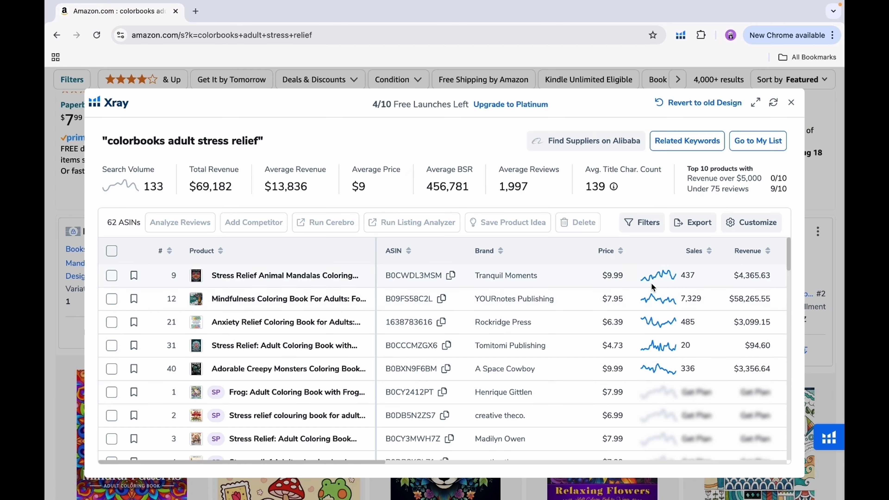
Step: Examine the sales and revenue of the products in the Xray list for "colorbooks adult stress relief"
{"action": "scroll", "coordinate": [655, 365], "scroll_direction": "down", "scroll_amount": 20}
{"action": "scroll", "coordinate": [655, 365], "scroll_direction": "up", "scroll_amount": 20}
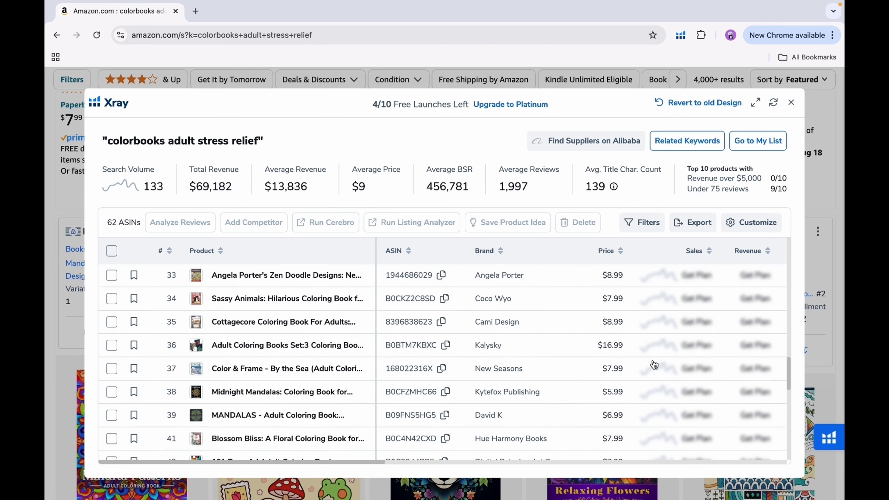
{"action": "scroll", "coordinate": [654, 365], "scroll_direction": "down", "scroll_amount": 5}
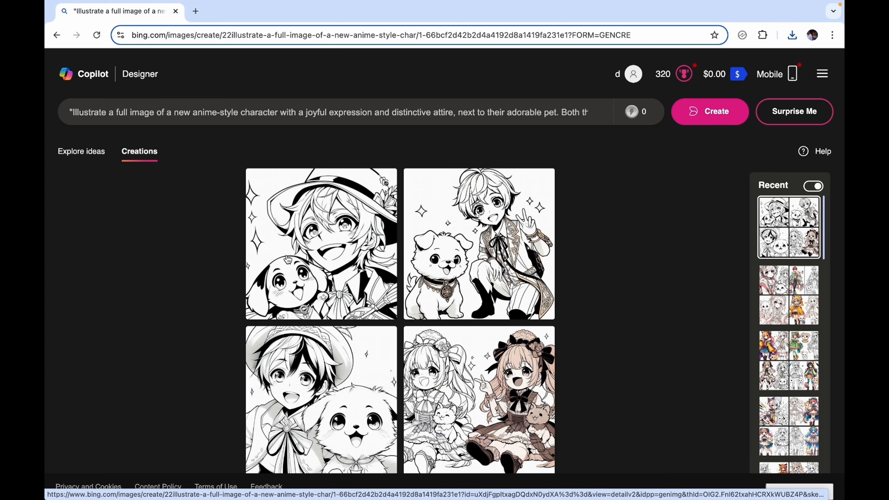
Step: Switch to Copilot Designer and view the generated black-and-white anime character and pet images one by one at full size
{"action": "left_click", "coordinate": [288, 259]}
{"action": "left_click", "coordinate": [504, 285]}
{"action": "left_click", "coordinate": [506, 291]}
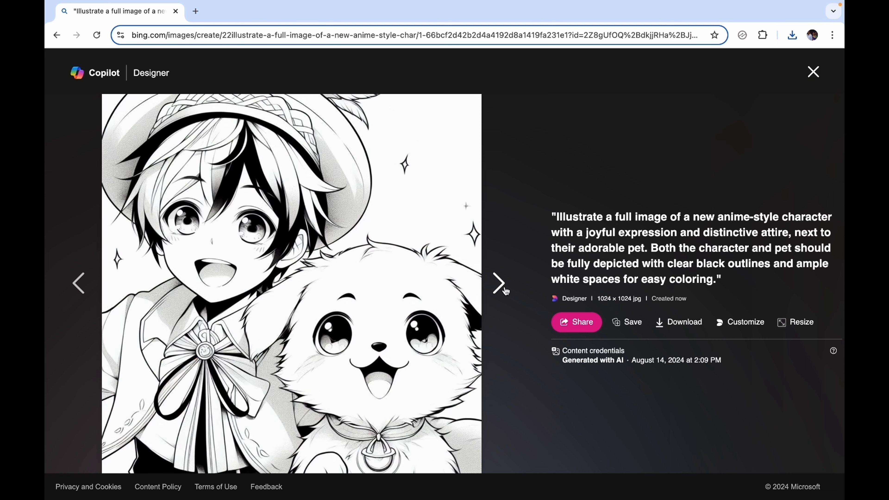
{"action": "left_click", "coordinate": [506, 291]}
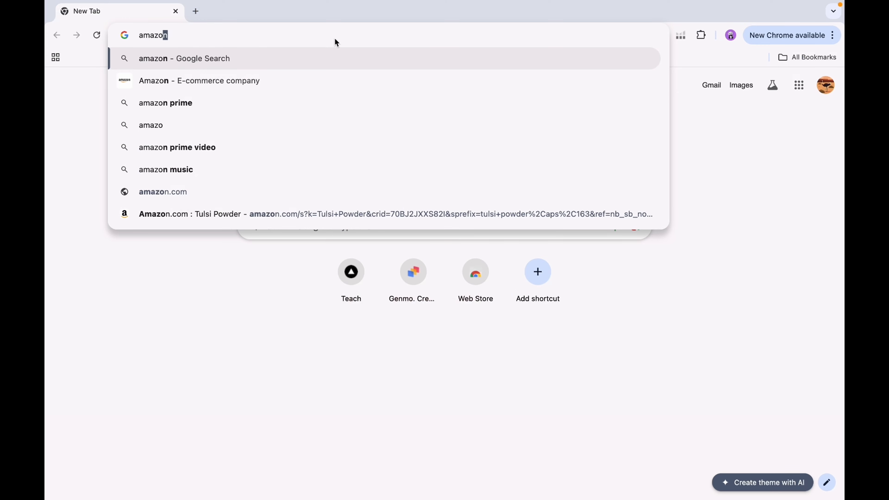
Step: Open amazon.com and enter "colorbook" as the search phrase to list its related long-tail keywords
{"action": "key", "text": "Return"}
{"action": "left_click", "coordinate": [207, 191]}
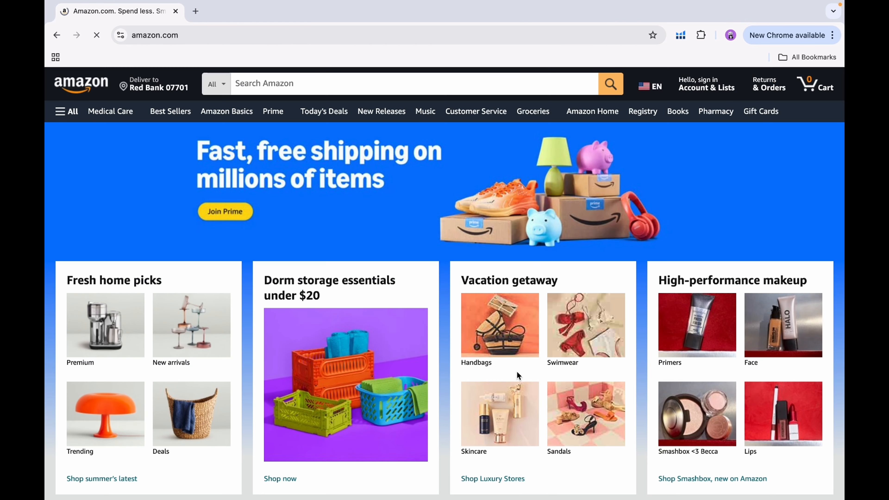
{"action": "left_click", "coordinate": [380, 83]}
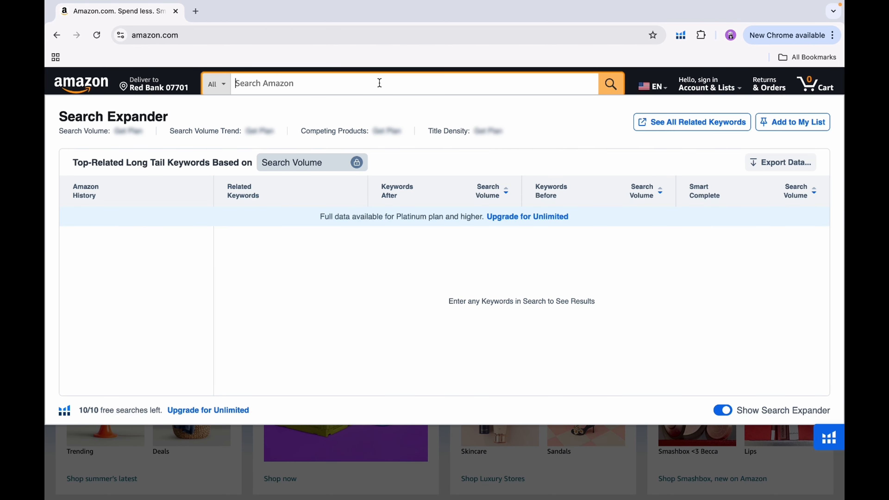
{"action": "type", "text": "colorbook"}
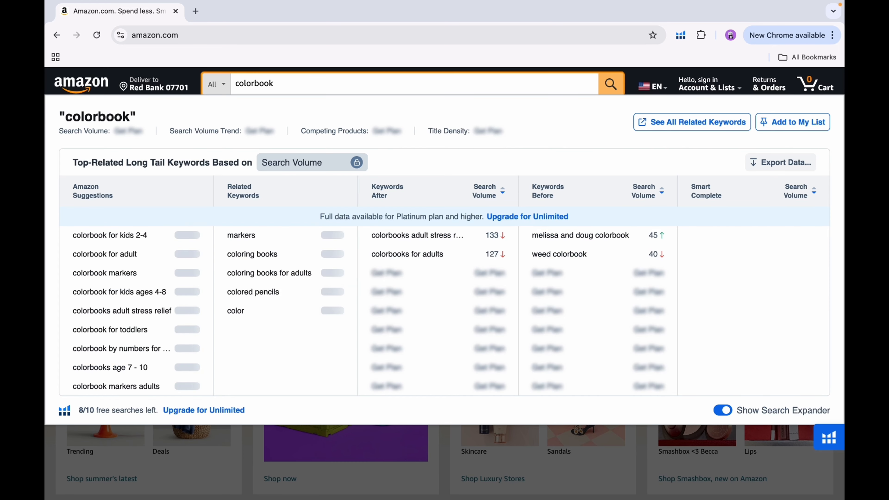
{"action": "scroll", "coordinate": [277, 307], "scroll_direction": "down", "scroll_amount": 1}
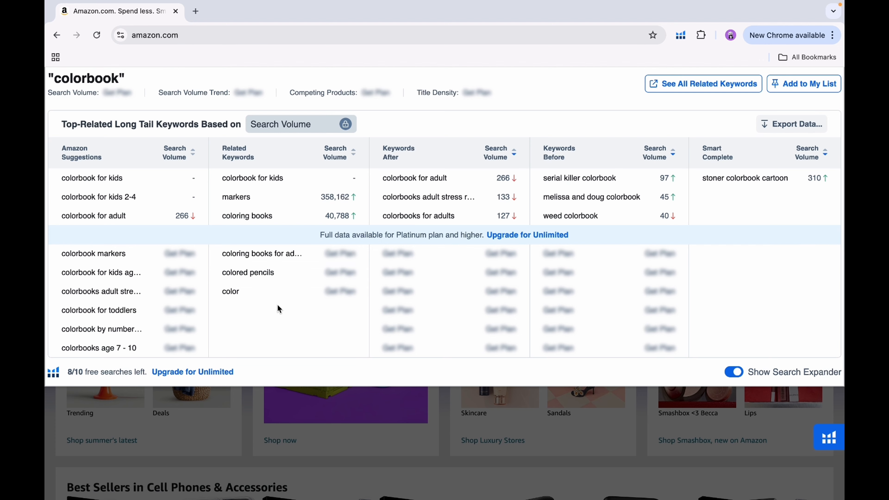
Step: Check the search data for "colorbook for adult", then search Amazon for the suggested keyword "colorbooks adult stress relief"
{"action": "mouse_move", "coordinate": [121, 224]}
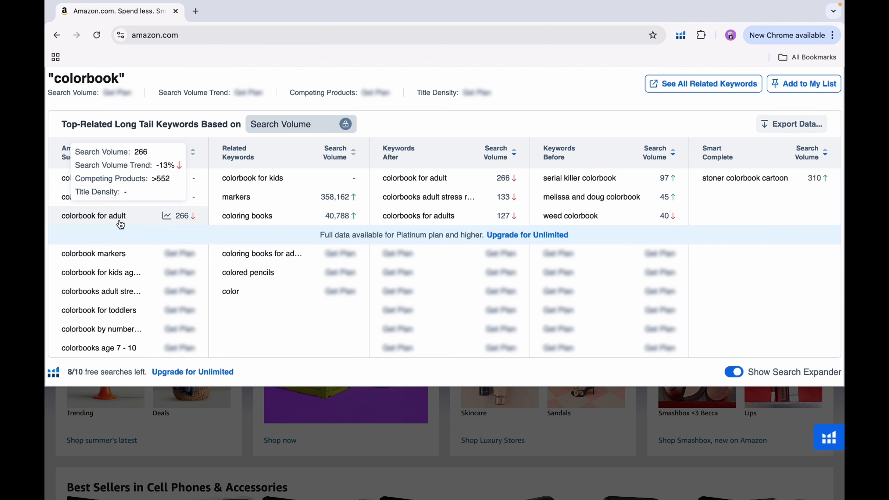
{"action": "left_click", "coordinate": [138, 293]}
{"action": "scroll", "coordinate": [314, 353], "scroll_direction": "down", "scroll_amount": 5}
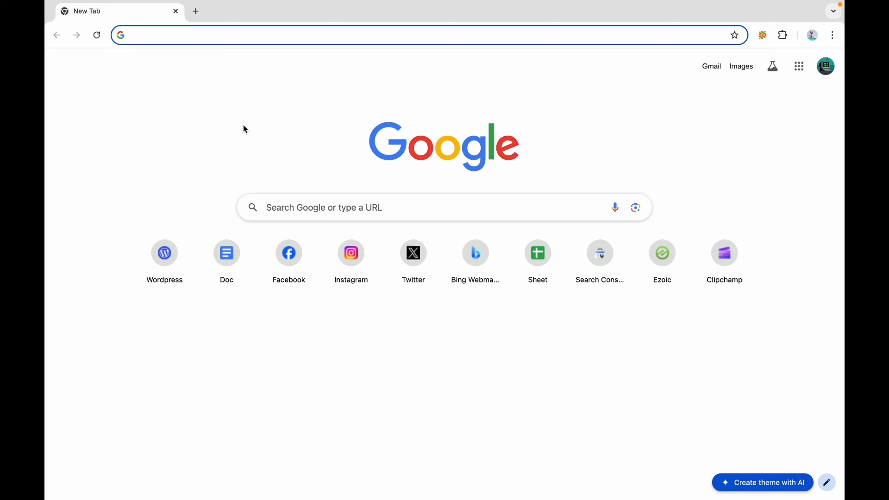
Step: Search Google for "helium 10" and open the official Helium 10 website
{"action": "type", "text": "h"}
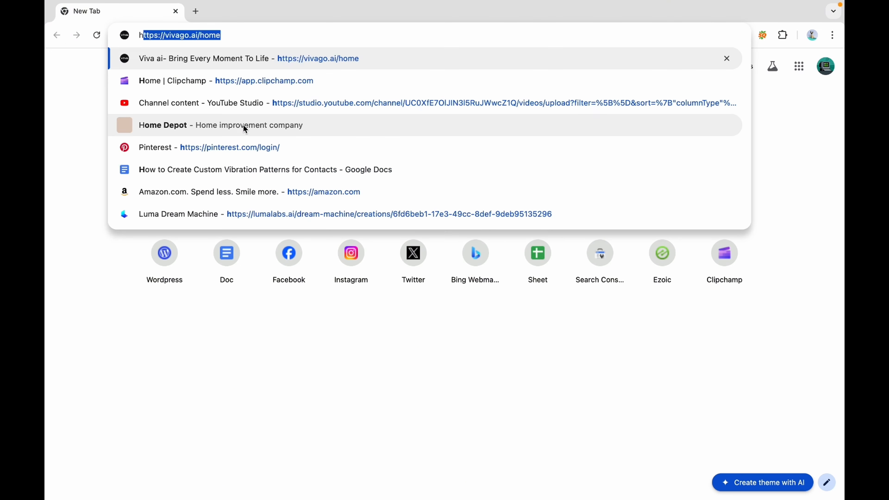
{"action": "type", "text": "elium 10"}
{"action": "key", "text": "Return"}
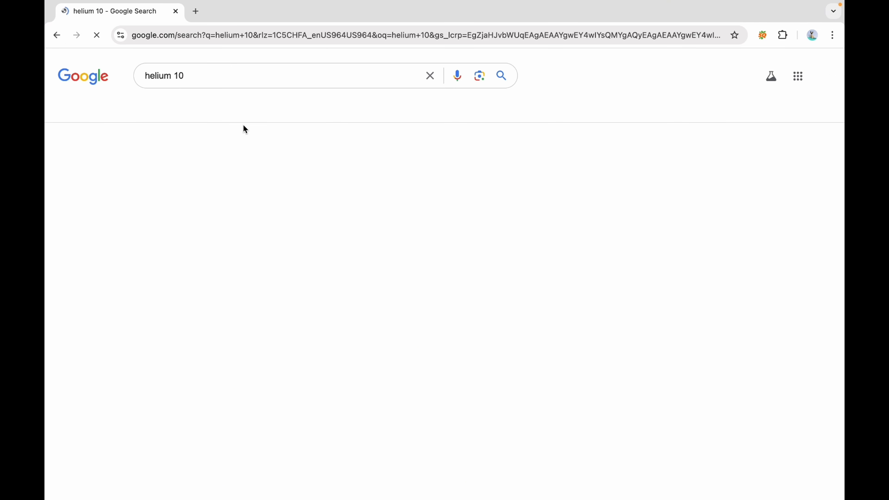
{"action": "left_click", "coordinate": [181, 258]}
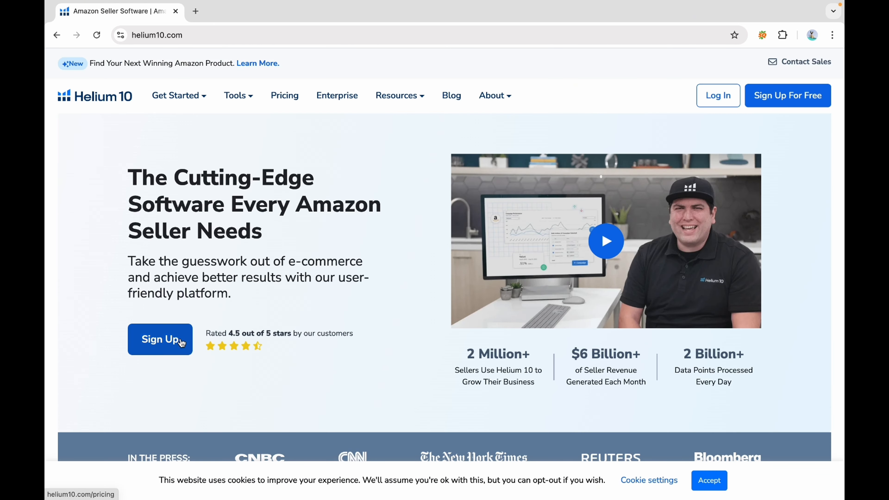
Step: Go through the Helium 10 plans and pricing page and open the sign-up form for a free account
{"action": "left_click", "coordinate": [173, 340]}
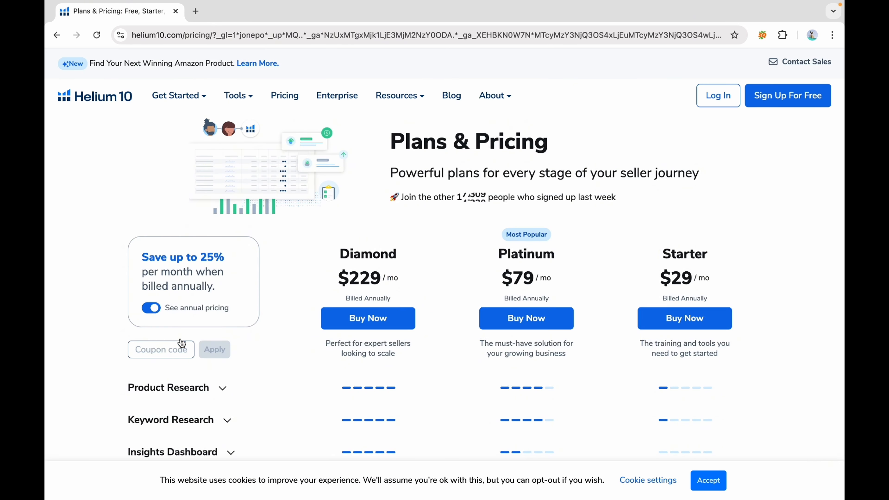
{"action": "scroll", "coordinate": [193, 258], "scroll_direction": "down", "scroll_amount": 15}
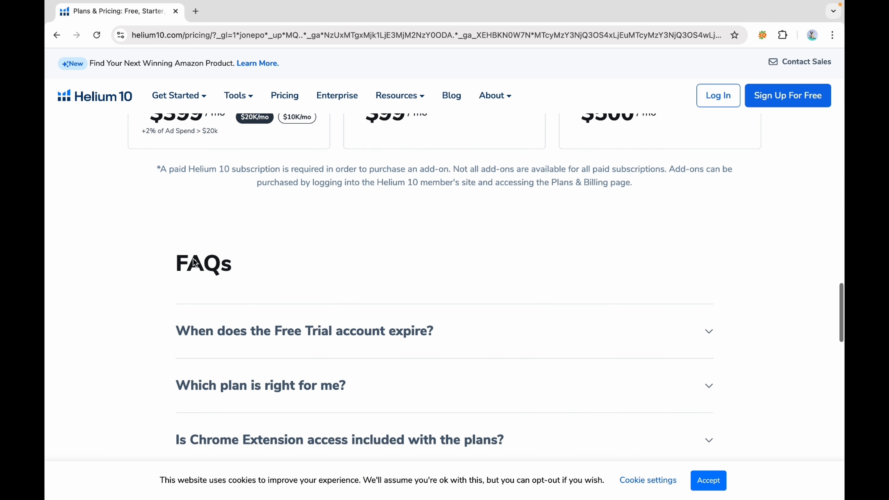
{"action": "scroll", "coordinate": [193, 259], "scroll_direction": "down", "scroll_amount": 10}
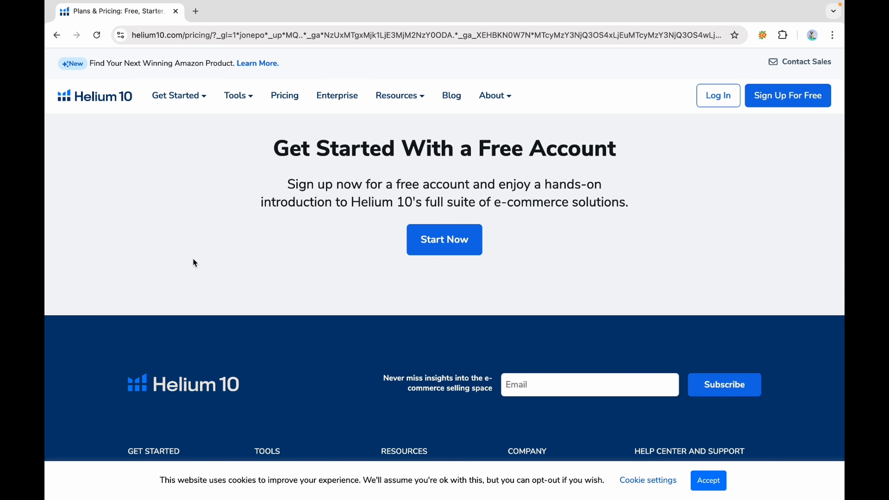
{"action": "left_click", "coordinate": [445, 246]}
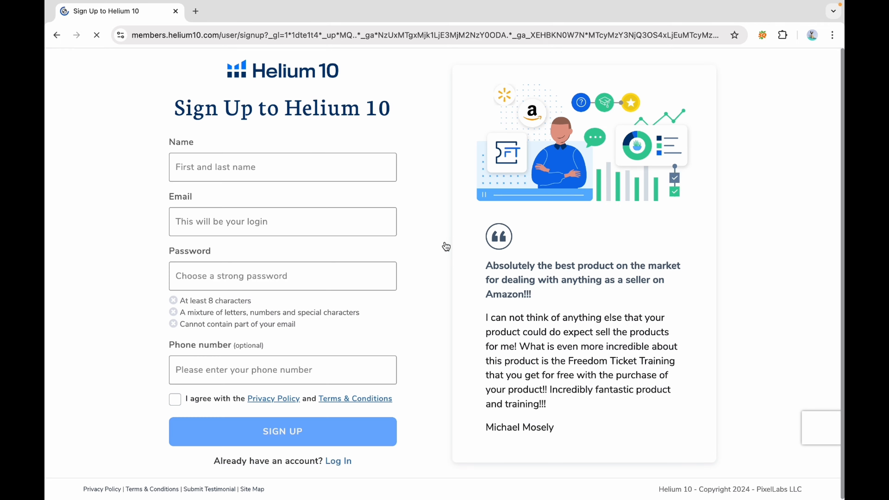
Step: Open the Chrome Web Store in a new browser tab
{"action": "key", "text": "ctrl+t"}
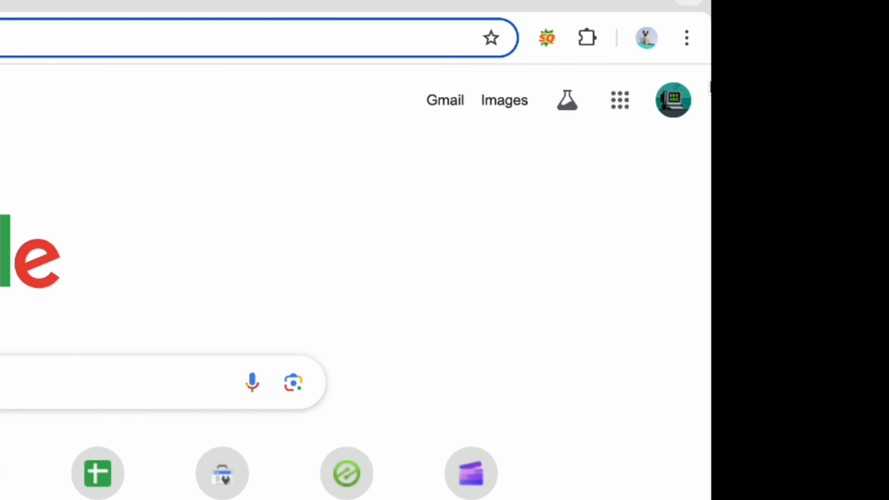
{"action": "left_click", "coordinate": [685, 39]}
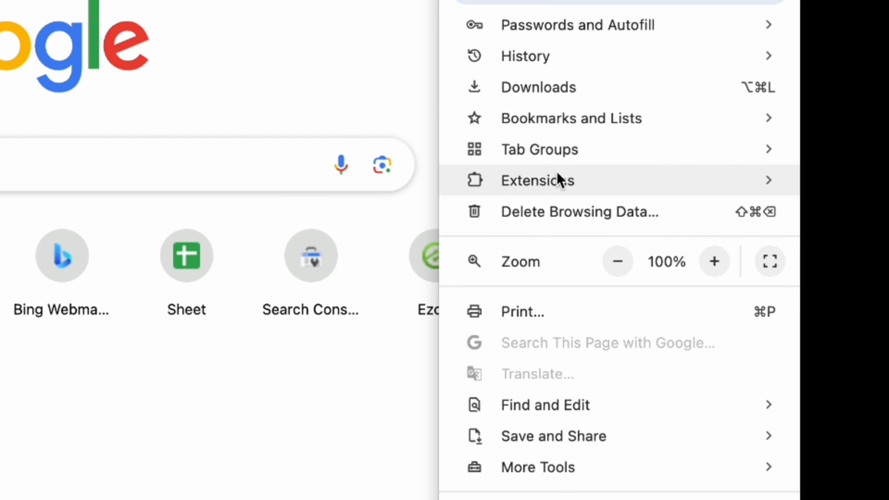
{"action": "mouse_move", "coordinate": [723, 216]}
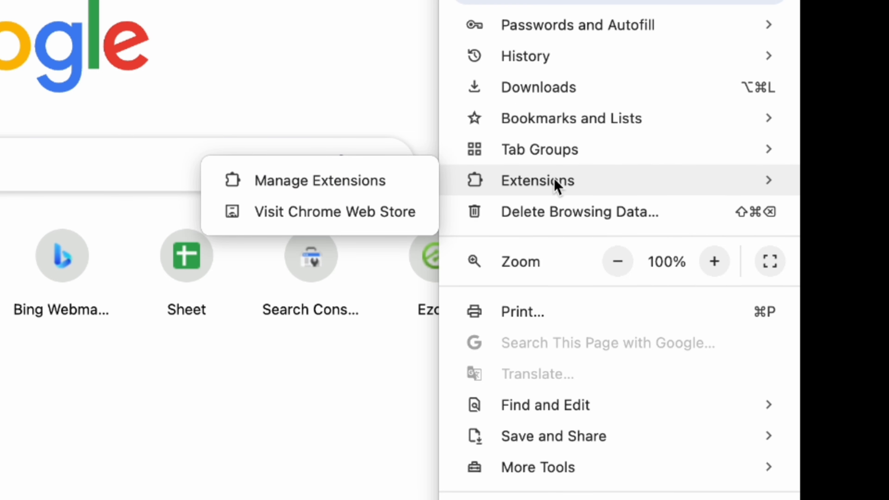
{"action": "left_click", "coordinate": [403, 217]}
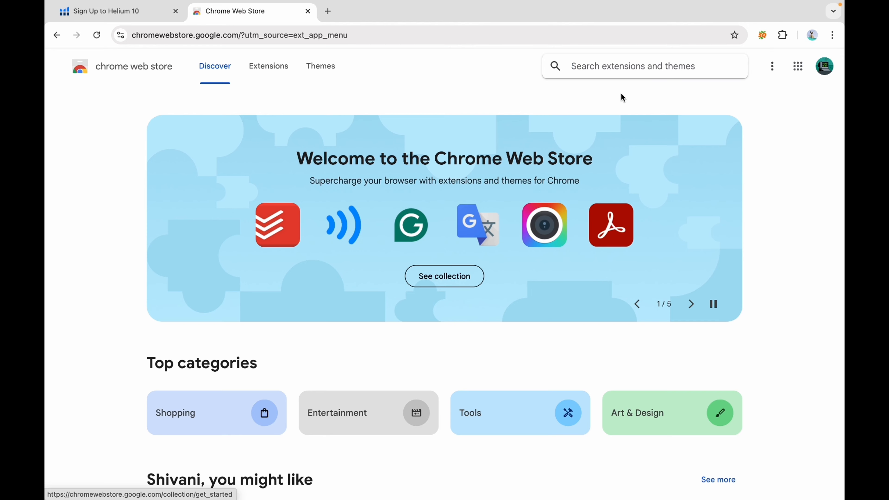
Step: Find the Helium 10 extension in the Chrome Web Store and add it to Chrome
{"action": "left_click", "coordinate": [627, 68]}
{"action": "type", "text": "heliu"}
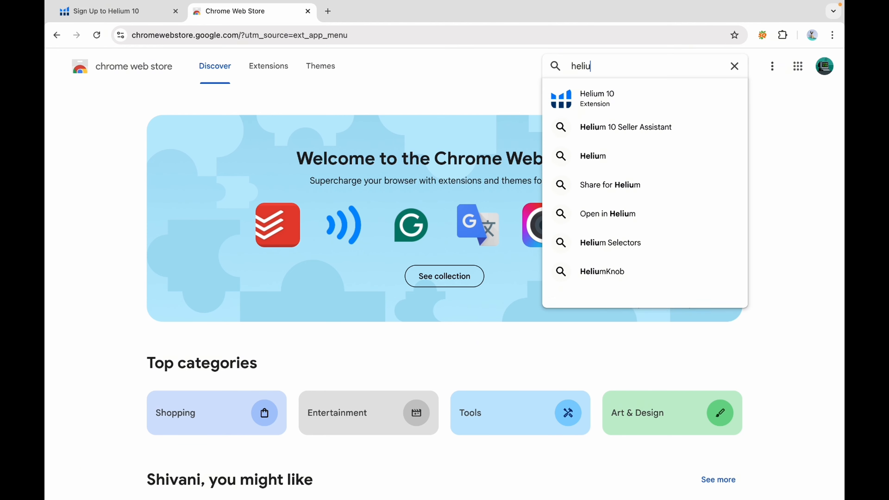
{"action": "type", "text": "m"}
{"action": "left_click", "coordinate": [608, 98]}
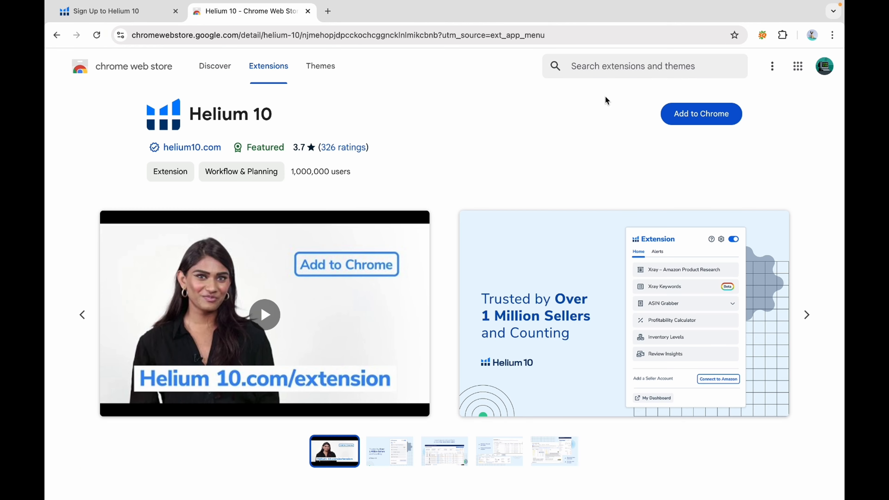
{"action": "left_click", "coordinate": [685, 116]}
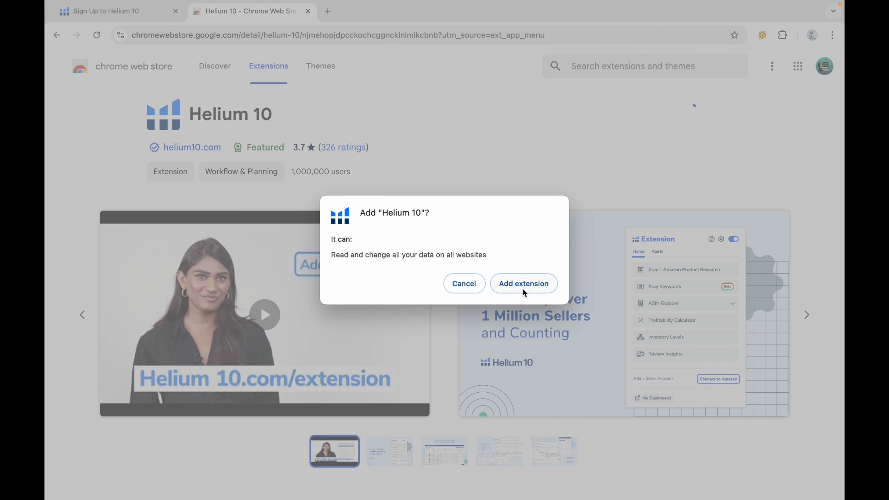
{"action": "left_click", "coordinate": [523, 289]}
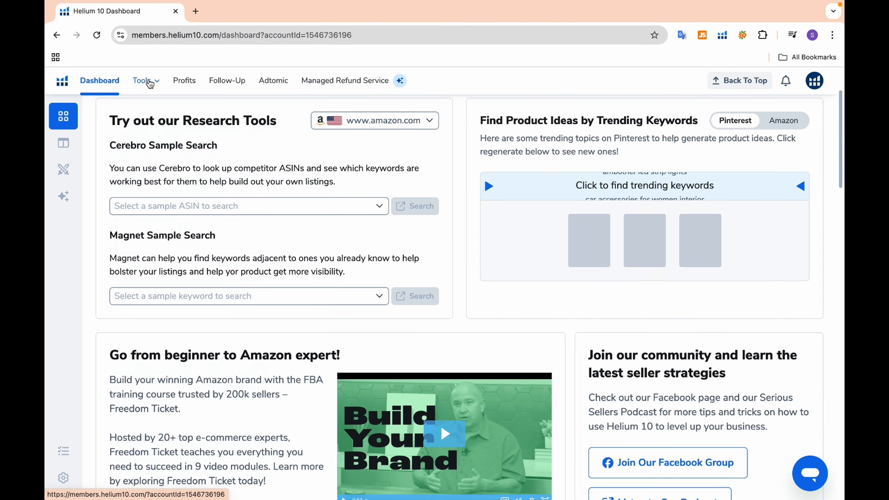
Step: Open Helium 10's Black Box product research tool and view its Advanced product search filters
{"action": "mouse_move", "coordinate": [150, 83]}
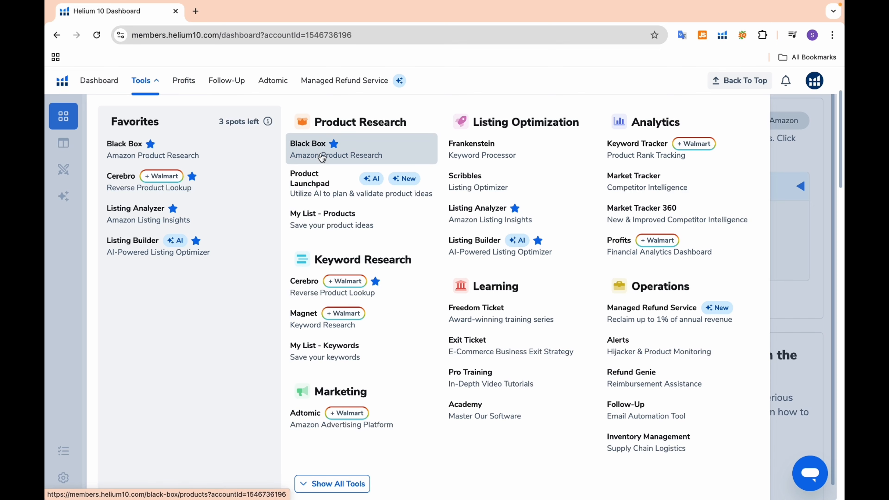
{"action": "left_click", "coordinate": [301, 155]}
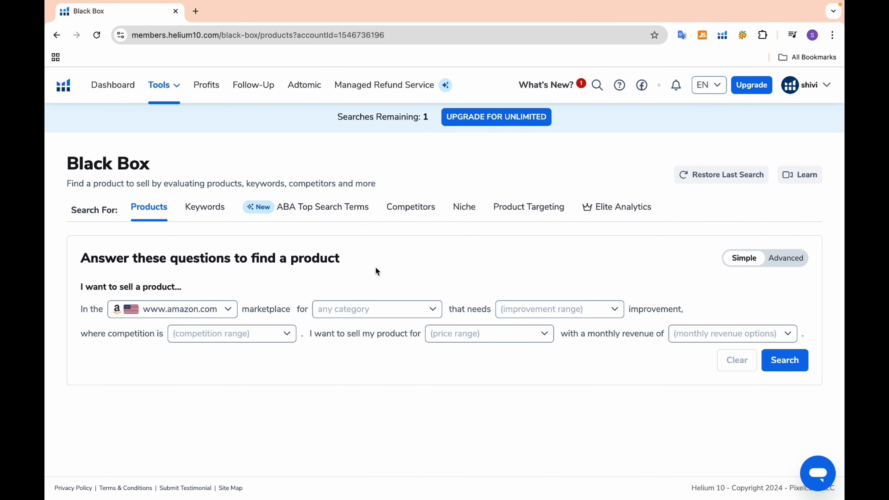
{"action": "left_click", "coordinate": [779, 266]}
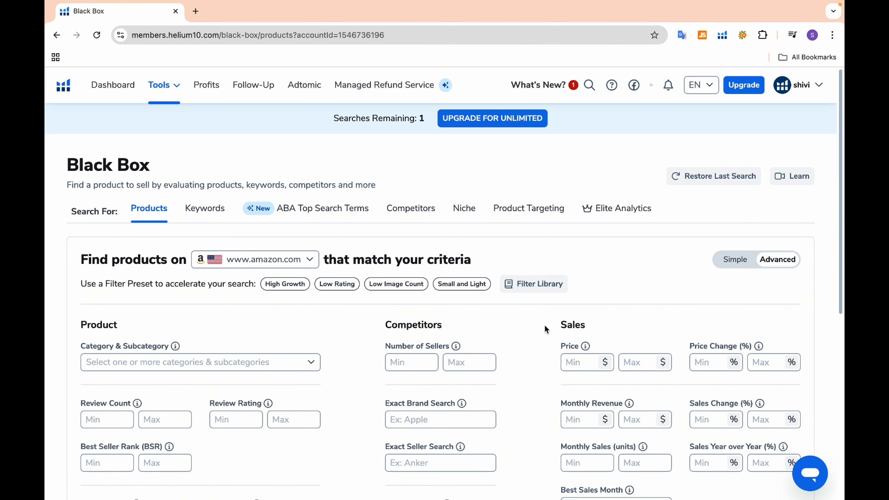
{"action": "scroll", "coordinate": [545, 328], "scroll_direction": "down", "scroll_amount": 3}
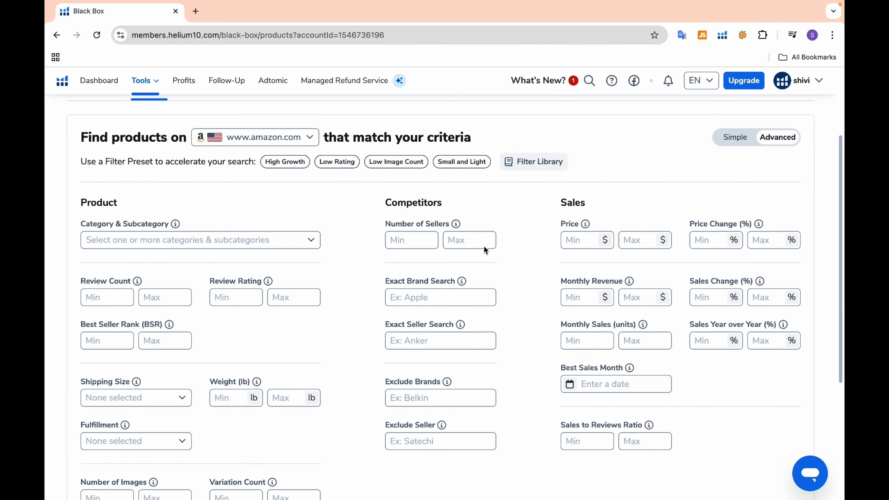
{"action": "scroll", "coordinate": [416, 192], "scroll_direction": "up", "scroll_amount": 3}
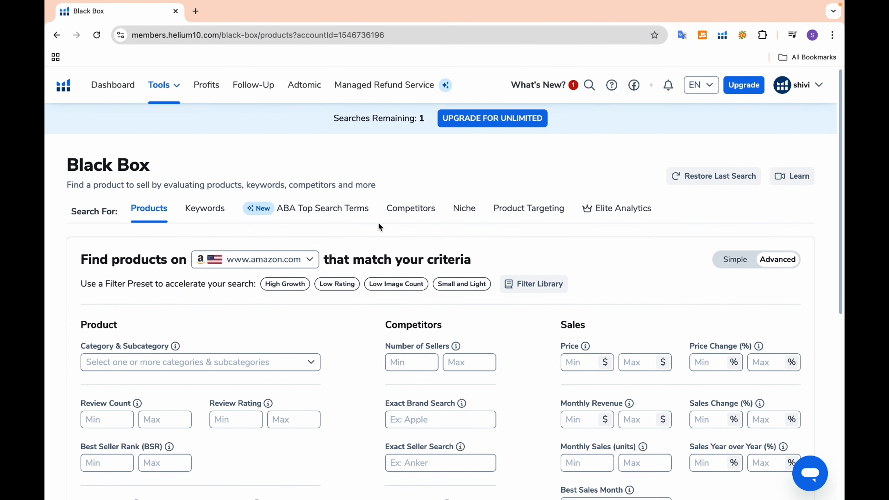
Step: Set up a Black Box Niche search for "color book" in the Books category with a minimum monthly revenue of 8000
{"action": "left_click", "coordinate": [467, 209]}
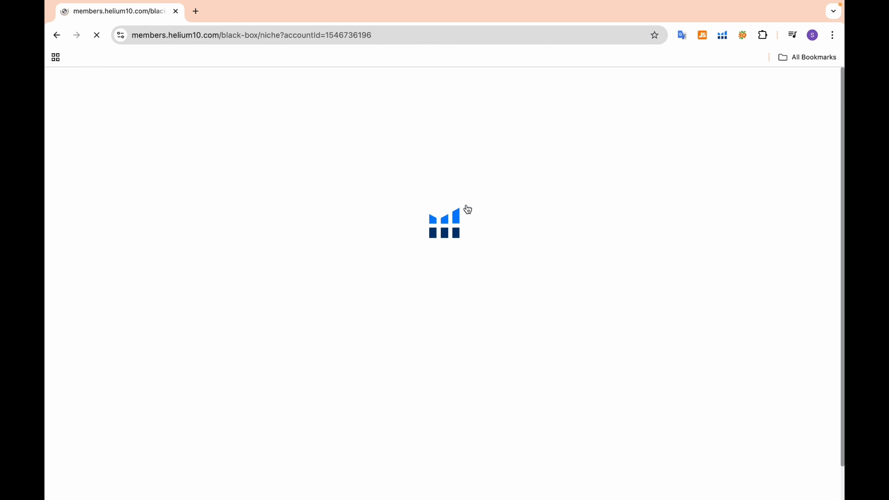
{"action": "left_click", "coordinate": [154, 265]}
{"action": "left_click", "coordinate": [96, 396]}
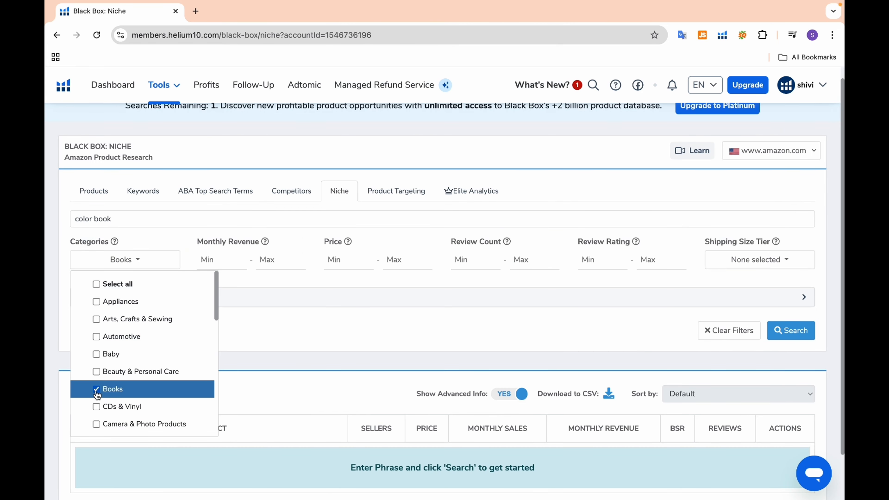
{"action": "left_click", "coordinate": [263, 279]}
{"action": "scroll", "coordinate": [219, 259], "scroll_direction": "down", "scroll_amount": 1}
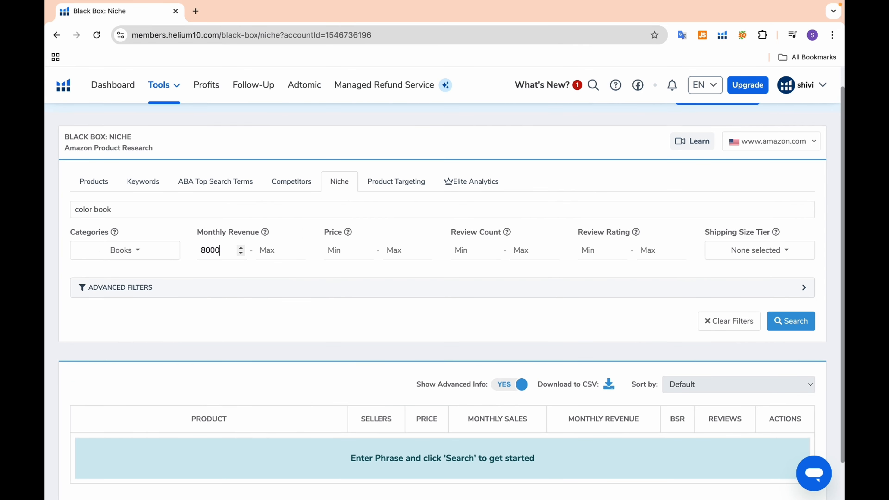
Step: Run the niche search and review the summary figures and the matching coloring book products
{"action": "left_click", "coordinate": [791, 320]}
{"action": "scroll", "coordinate": [526, 338], "scroll_direction": "down", "scroll_amount": 5}
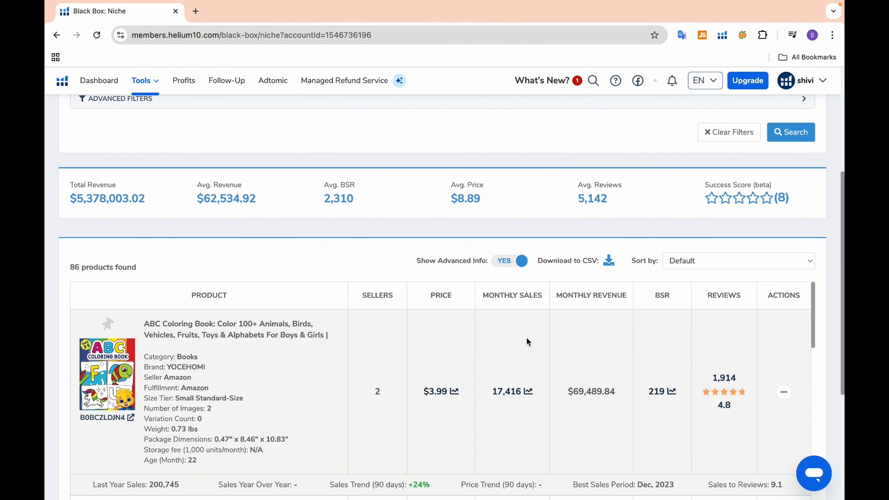
{"action": "scroll", "coordinate": [399, 259], "scroll_direction": "down", "scroll_amount": 2}
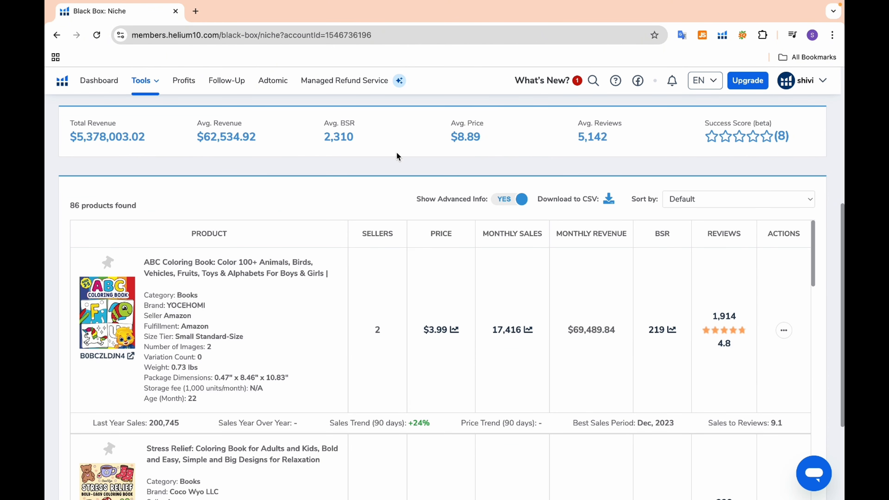
Step: Examine the sales, revenue and review figures of the coloring book products in the Black Box results
{"action": "scroll", "coordinate": [344, 204], "scroll_direction": "down", "scroll_amount": 2}
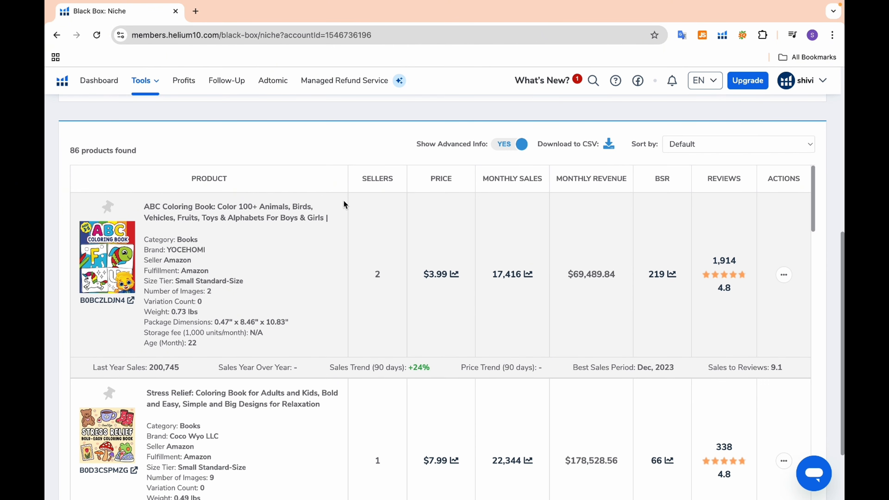
{"action": "scroll", "coordinate": [265, 326], "scroll_direction": "down", "scroll_amount": 3}
{"action": "scroll", "coordinate": [264, 326], "scroll_direction": "up", "scroll_amount": 3}
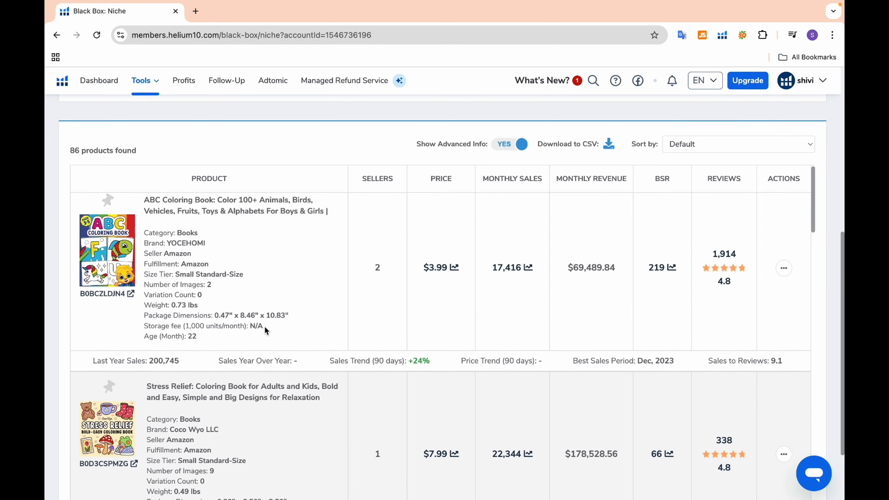
{"action": "scroll", "coordinate": [264, 327], "scroll_direction": "down", "scroll_amount": 10}
{"action": "scroll", "coordinate": [265, 331], "scroll_direction": "down", "scroll_amount": 10}
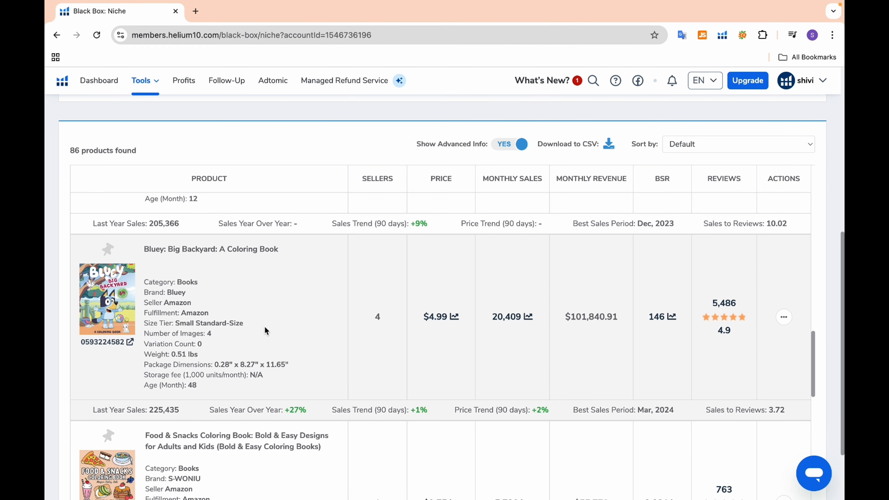
{"action": "scroll", "coordinate": [264, 331], "scroll_direction": "down", "scroll_amount": 8}
{"action": "scroll", "coordinate": [264, 331], "scroll_direction": "down", "scroll_amount": 14}
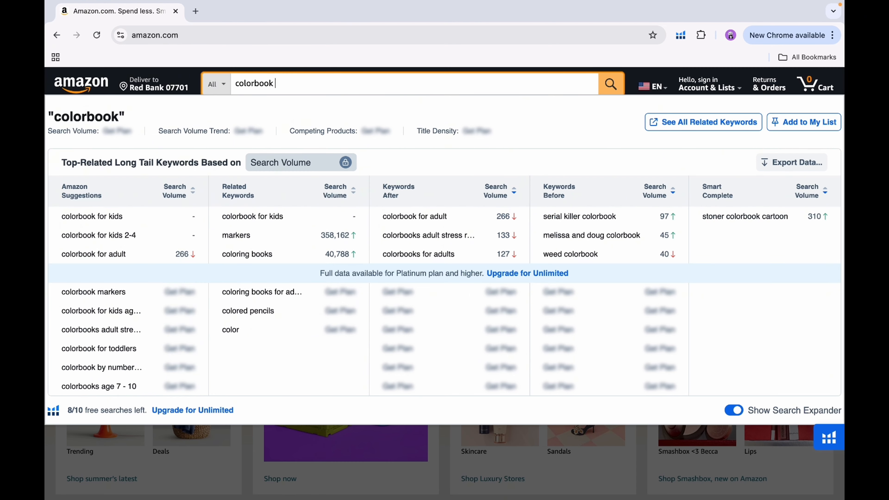
Step: Run Helium 10's Xray product research on Amazon's "colorbooks adult stress relief" results and examine the listed books' sales and revenue
{"action": "scroll", "coordinate": [280, 298], "scroll_direction": "down", "scroll_amount": 2}
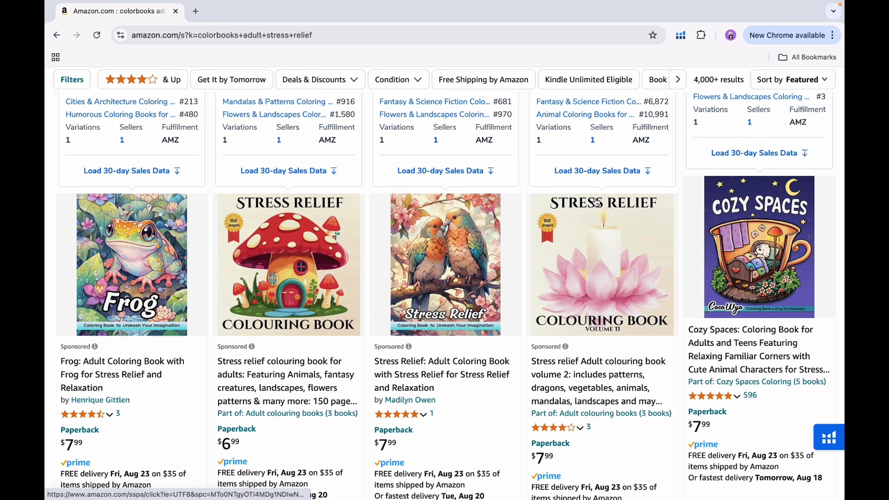
{"action": "scroll", "coordinate": [643, 157], "scroll_direction": "down", "scroll_amount": 5}
{"action": "left_click", "coordinate": [680, 36]}
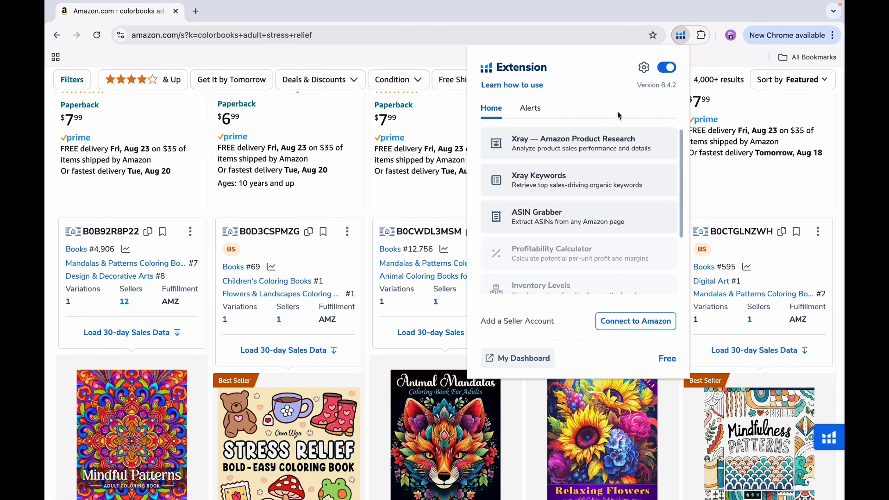
{"action": "left_click", "coordinate": [592, 145]}
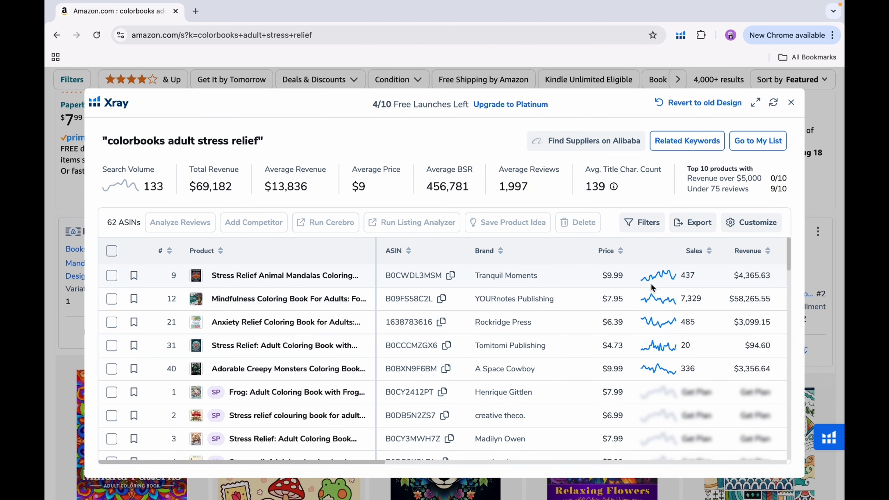
{"action": "scroll", "coordinate": [655, 356], "scroll_direction": "down", "scroll_amount": 15}
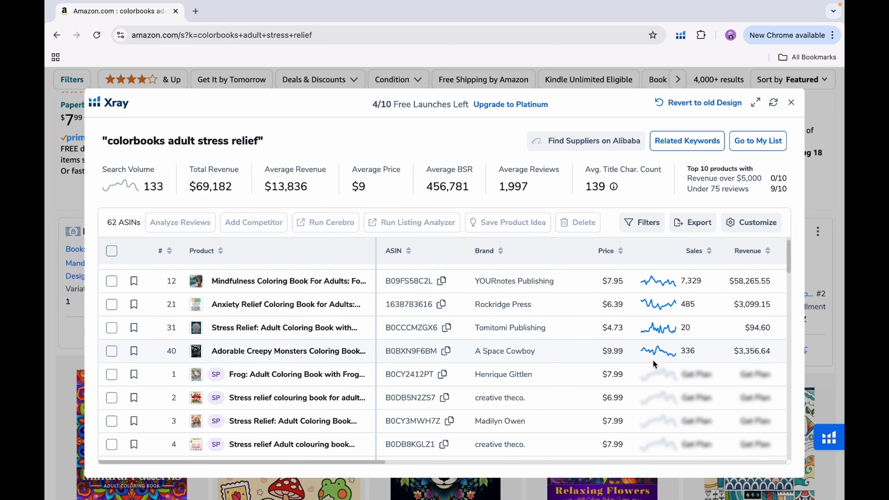
{"action": "scroll", "coordinate": [654, 365], "scroll_direction": "down", "scroll_amount": 20}
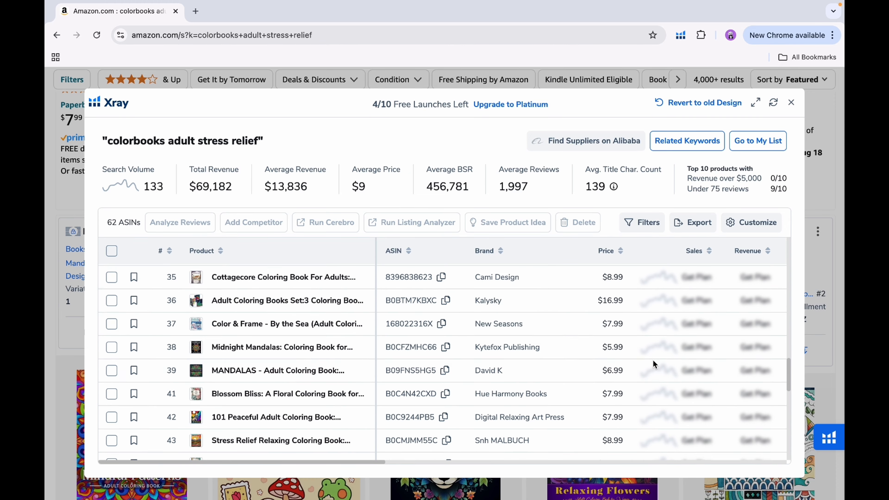
{"action": "scroll", "coordinate": [654, 364], "scroll_direction": "down", "scroll_amount": 20}
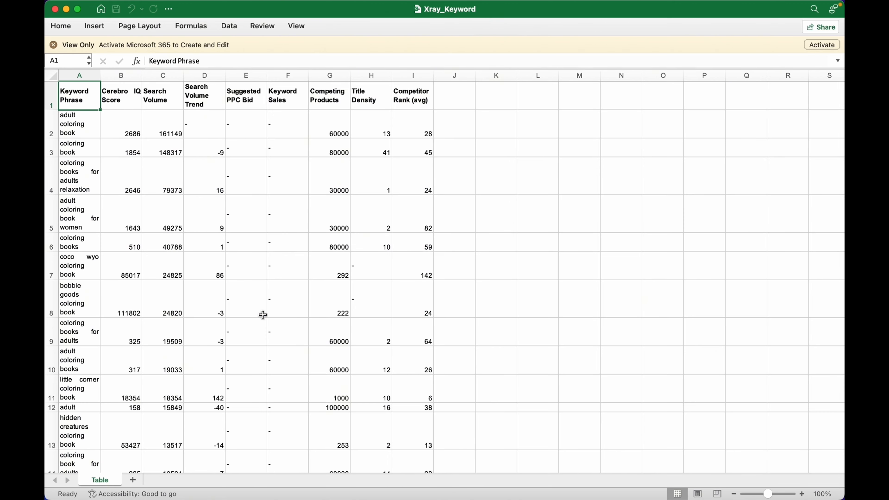
Step: Add the column headings "Monthly Revenue" and "Bad Review" after Competitor Rank (avg) in the Xray_Keyword spreadsheet
{"action": "scroll", "coordinate": [263, 315], "scroll_direction": "down", "scroll_amount": 10}
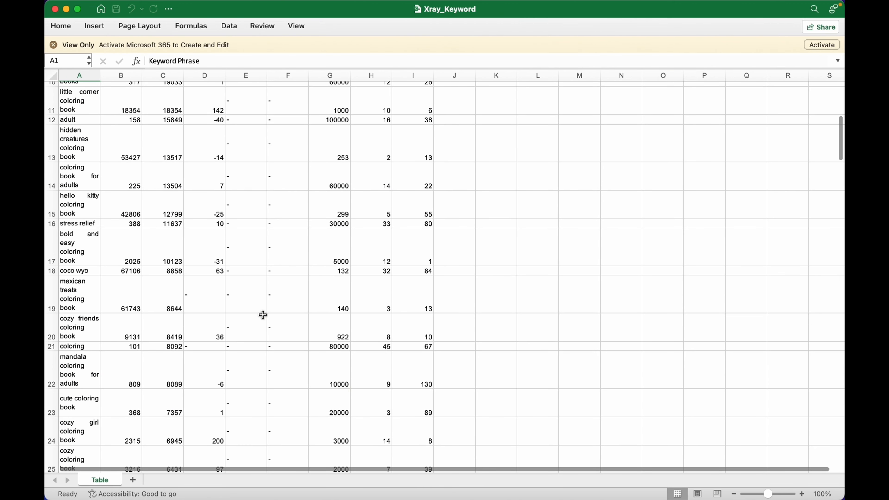
{"action": "scroll", "coordinate": [263, 314], "scroll_direction": "down", "scroll_amount": 6}
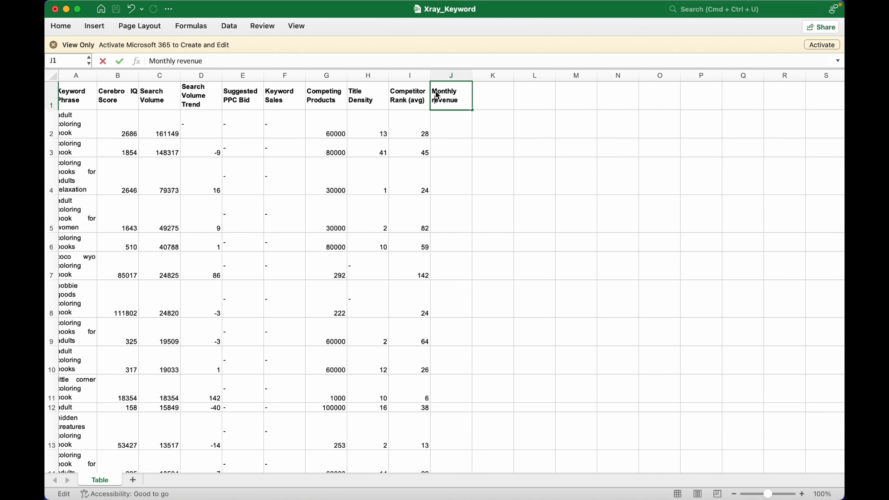
{"action": "key", "text": "BackSpace"}
{"action": "type", "text": "R"}
{"action": "key", "text": "Tab"}
{"action": "type", "text": "Bad Review"}
{"action": "key", "text": "Tab"}
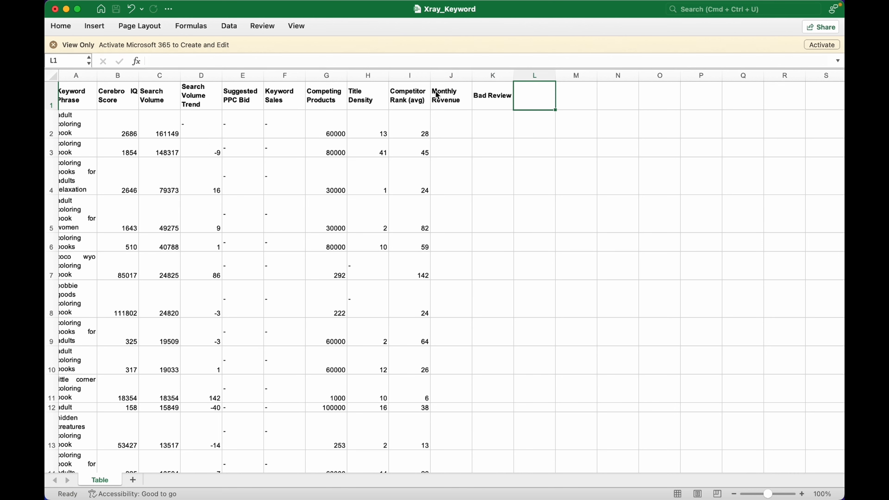
Step: Add the column headings "Scope of improvement", "Price" and "Link" after Bad Review
{"action": "type", "text": "Scope of improve"}
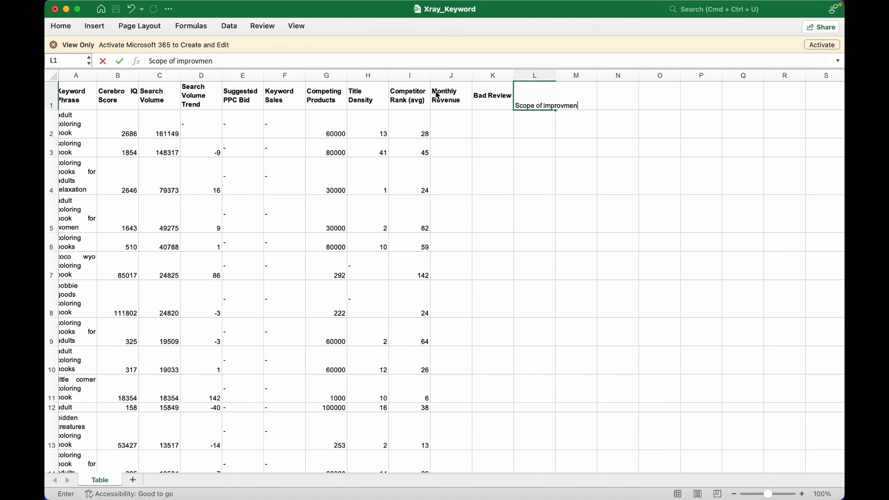
{"action": "type", "text": "ment"}
{"action": "key", "text": "Tab"}
{"action": "type", "text": "Price"}
{"action": "key", "text": "Tab"}
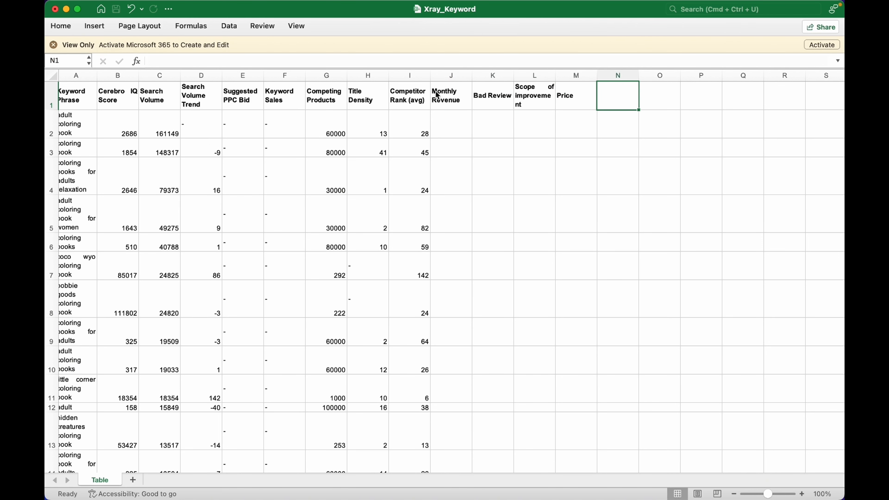
{"action": "type", "text": "Link"}
Step: Delete the Competing Products and Title Density columns from the keyword table
{"action": "left_click", "coordinate": [326, 75]}
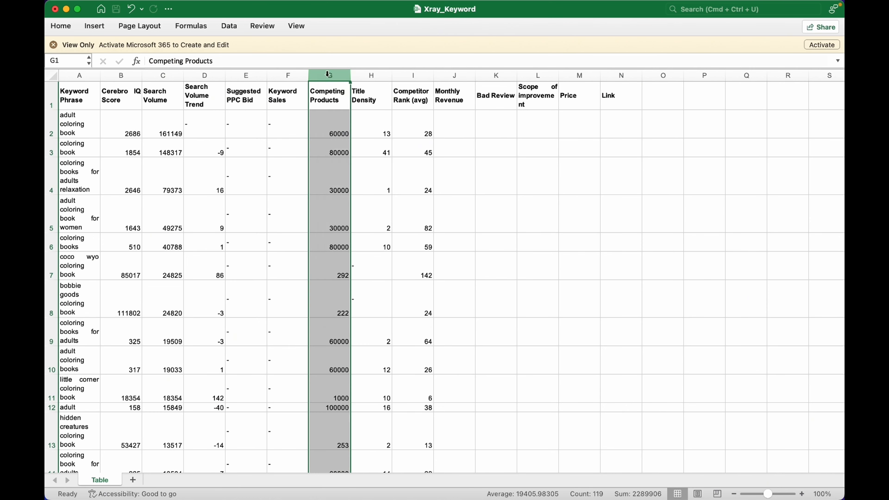
{"action": "right_click", "coordinate": [326, 75]}
{"action": "left_click", "coordinate": [350, 161]}
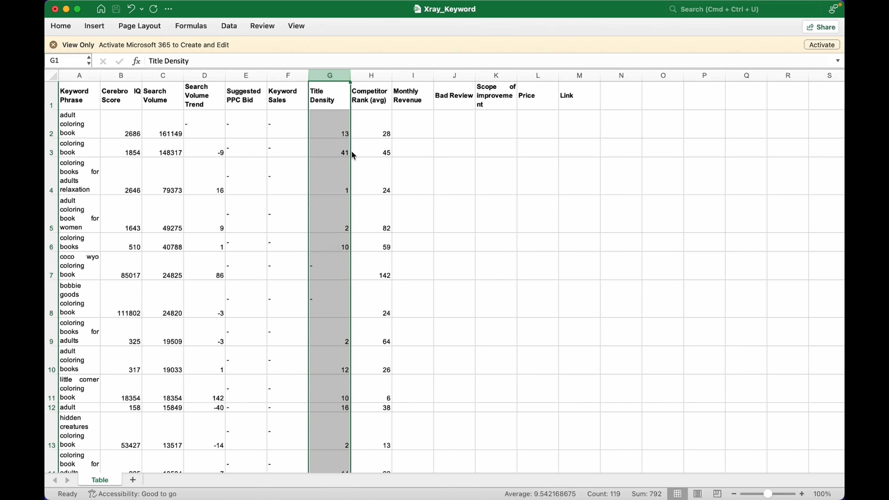
{"action": "right_click", "coordinate": [325, 75]}
{"action": "left_click", "coordinate": [345, 157]}
Step: Delete the Keyword Sales and Suggested PPC Bid columns from the keyword table
{"action": "left_click", "coordinate": [285, 76]}
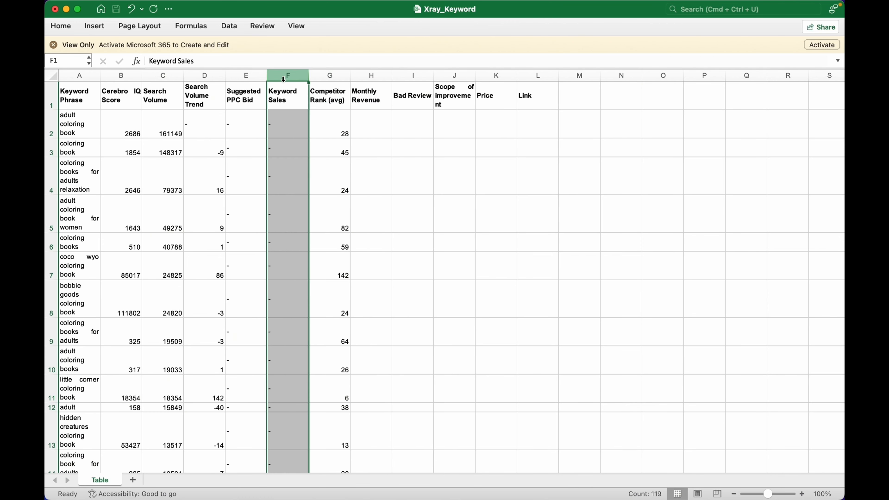
{"action": "right_click", "coordinate": [285, 76]}
{"action": "left_click", "coordinate": [301, 155]}
{"action": "left_click", "coordinate": [248, 85]}
{"action": "left_click", "coordinate": [247, 75]}
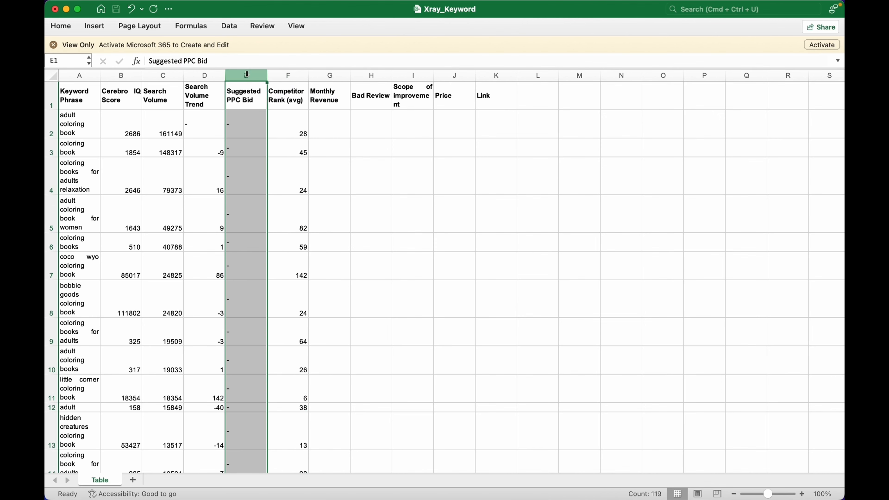
{"action": "right_click", "coordinate": [247, 76]}
{"action": "left_click", "coordinate": [260, 150]}
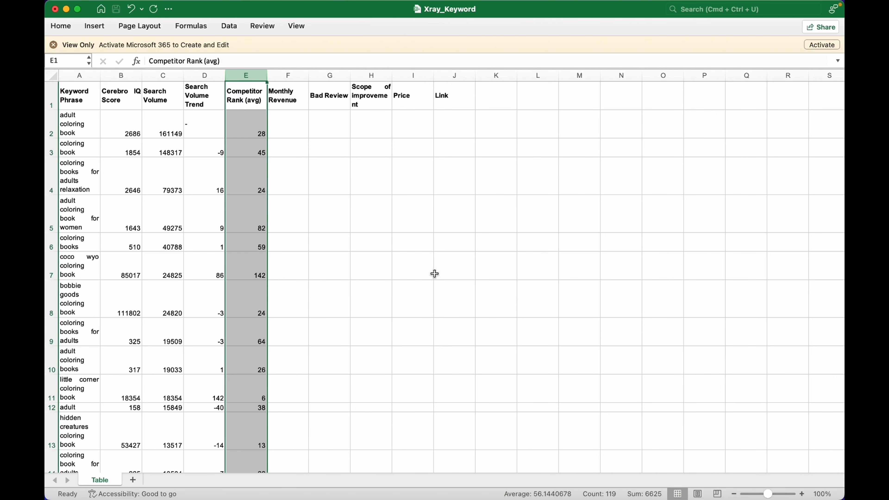
Step: Look through the keyword rows for niche ideas, such as cozy friends, cozy girl and soft girl era coloring books
{"action": "scroll", "coordinate": [434, 273], "scroll_direction": "down", "scroll_amount": 10}
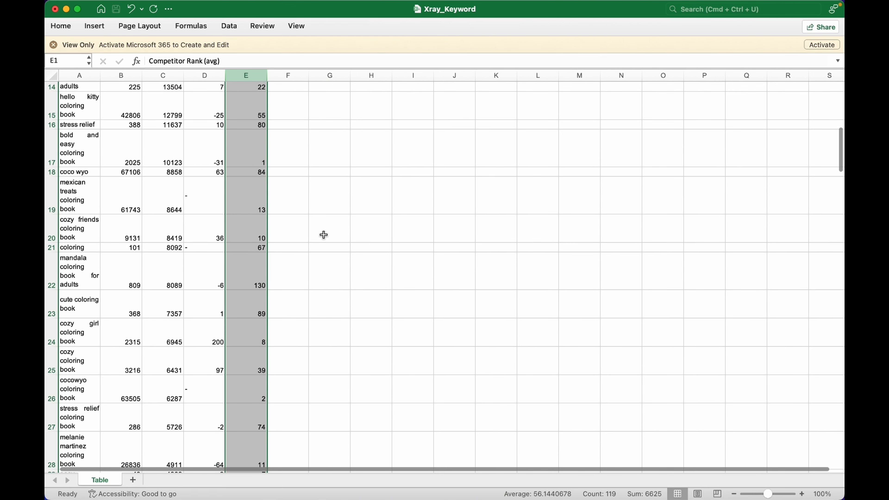
{"action": "left_click", "coordinate": [214, 236]}
{"action": "left_click", "coordinate": [93, 237]}
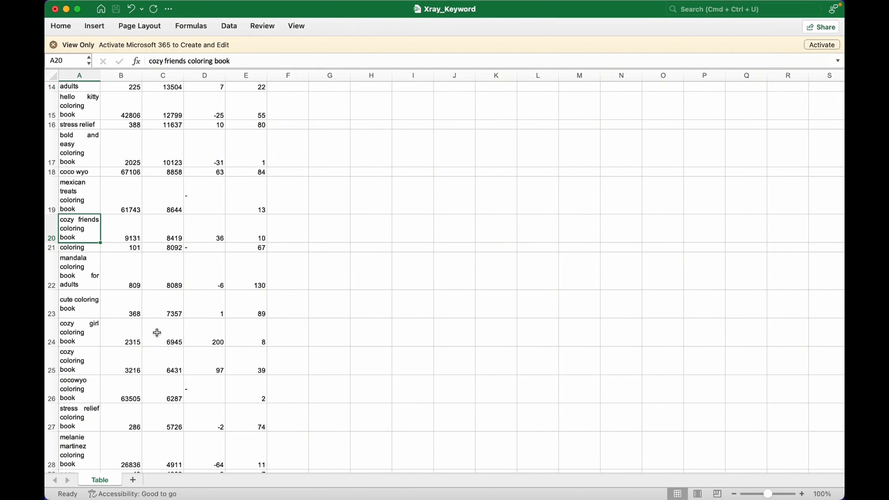
{"action": "left_click", "coordinate": [84, 335]}
{"action": "scroll", "coordinate": [81, 347], "scroll_direction": "down", "scroll_amount": 6}
{"action": "left_click", "coordinate": [75, 310]}
{"action": "scroll", "coordinate": [172, 335], "scroll_direction": "down", "scroll_amount": 2}
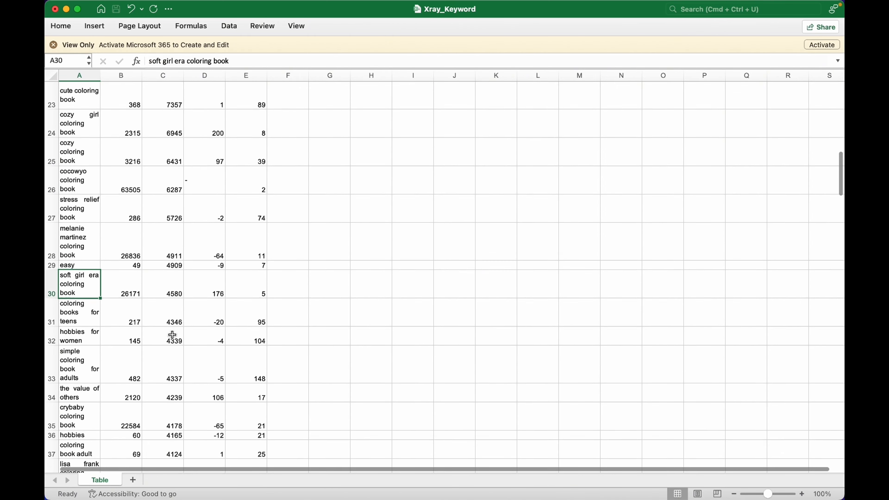
{"action": "scroll", "coordinate": [172, 334], "scroll_direction": "down", "scroll_amount": 2}
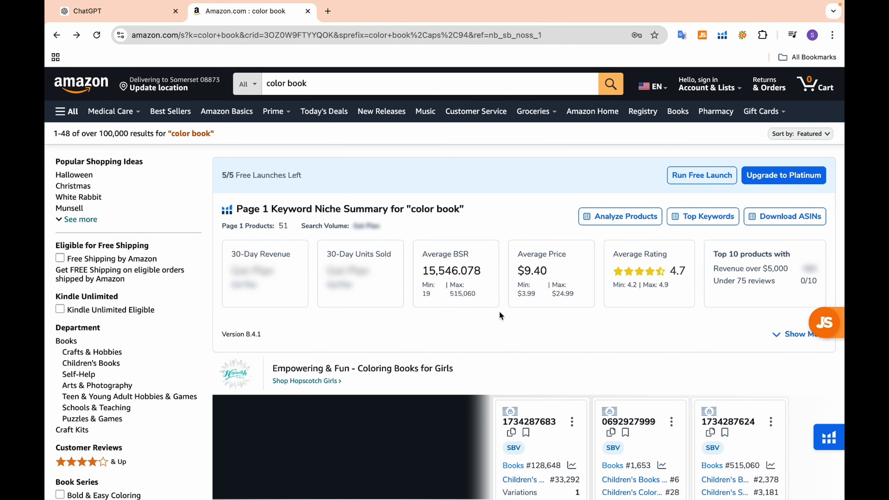
Step: Examine the Books bestseller ranks of the coloring books in Amazon's "color book" search results
{"action": "scroll", "coordinate": [499, 313], "scroll_direction": "down", "scroll_amount": 15}
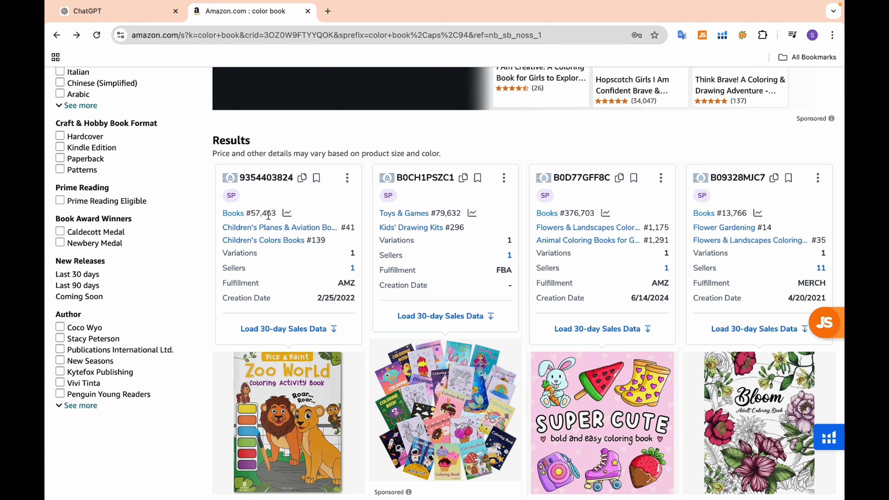
{"action": "scroll", "coordinate": [572, 214], "scroll_direction": "down", "scroll_amount": 15}
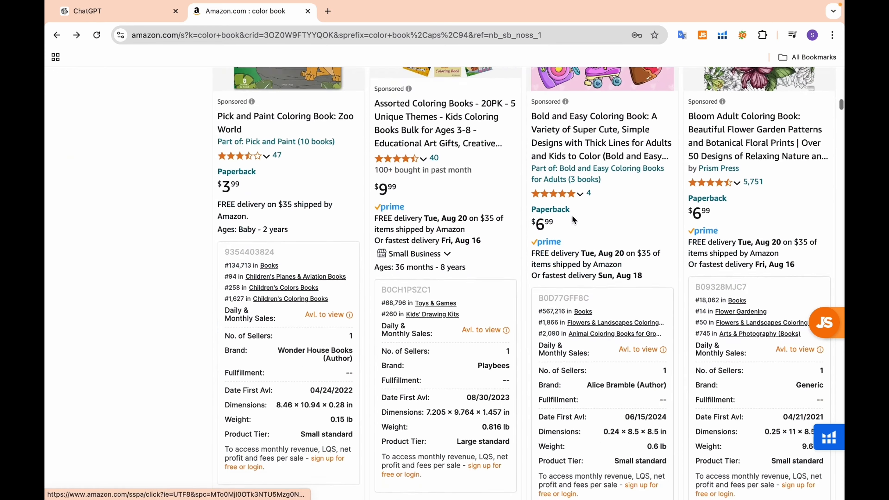
{"action": "scroll", "coordinate": [595, 215], "scroll_direction": "up", "scroll_amount": 3}
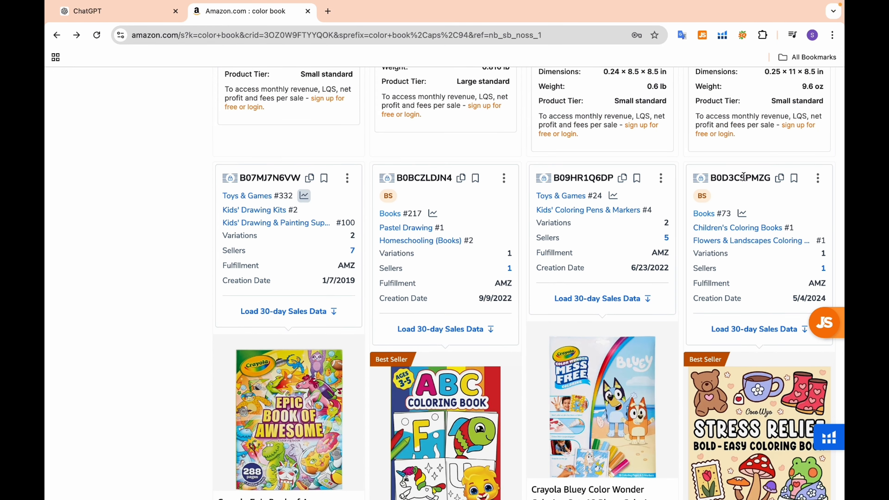
{"action": "left_click_drag", "start_coordinate": [732, 214], "coordinate": [693, 215]}
{"action": "left_click_drag", "start_coordinate": [423, 213], "coordinate": [402, 214]}
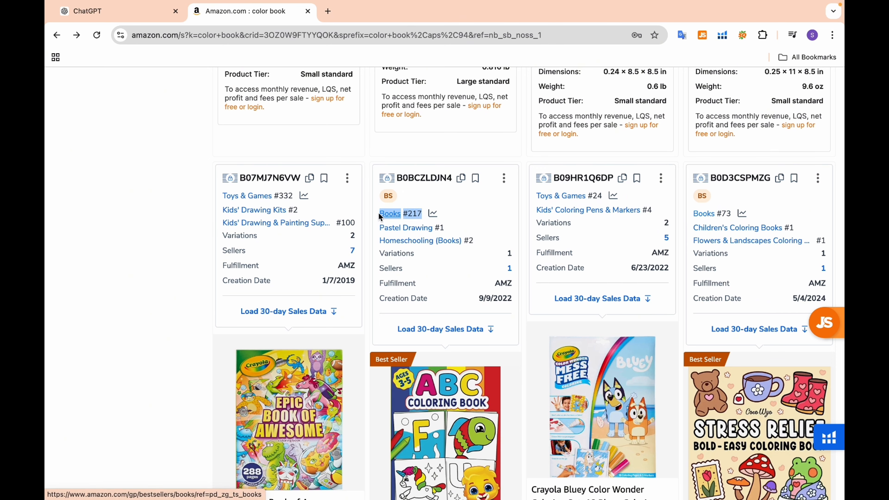
{"action": "scroll", "coordinate": [439, 264], "scroll_direction": "down", "scroll_amount": 10}
Step: Close the Amazon page and ask ChatGPT for a colorbook idea suitable for kids and adults, with anime characters and their pet
{"action": "key", "text": "ctrl+w"}
{"action": "type", "text": "Gener"}
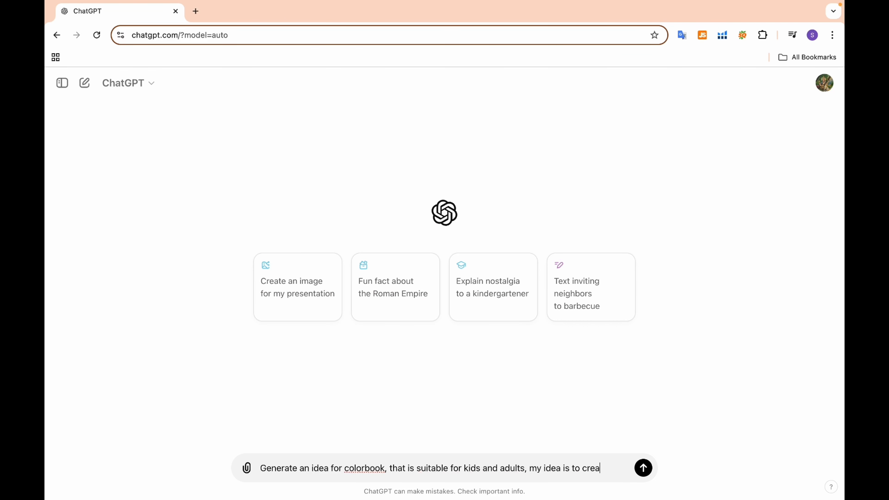
{"action": "type", "text": "nime chat"}
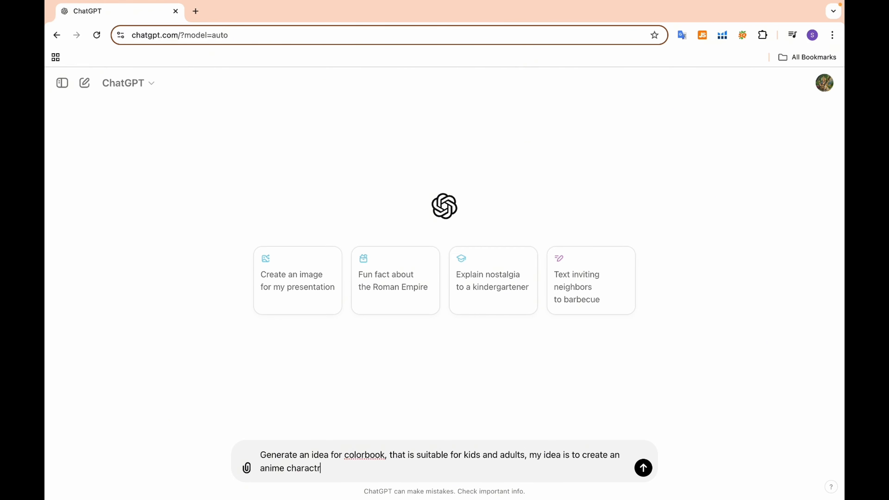
{"action": "type", "text": "racters with their pet"}
{"action": "key", "text": "Return"}
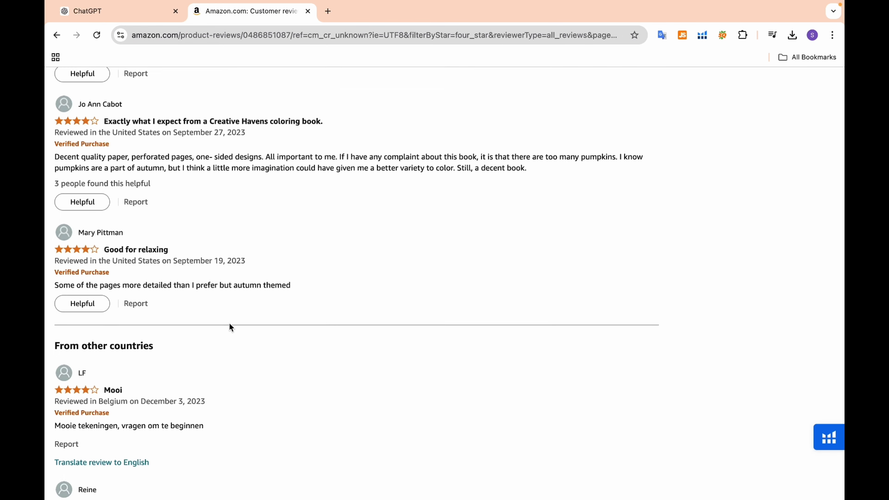
Step: Read the four-star Amazon customer reviews of the autumn-themed coloring book for complaints and possible improvements
{"action": "scroll", "coordinate": [230, 325], "scroll_direction": "down", "scroll_amount": 3}
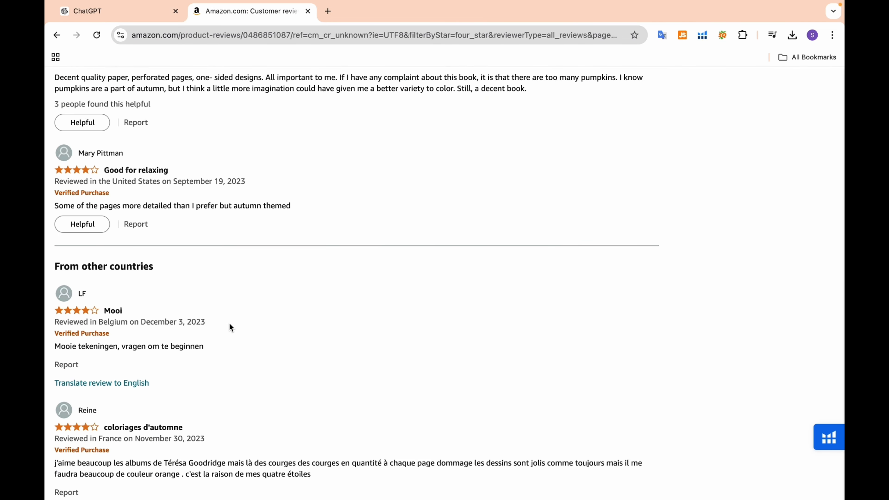
{"action": "scroll", "coordinate": [229, 324], "scroll_direction": "down", "scroll_amount": 1}
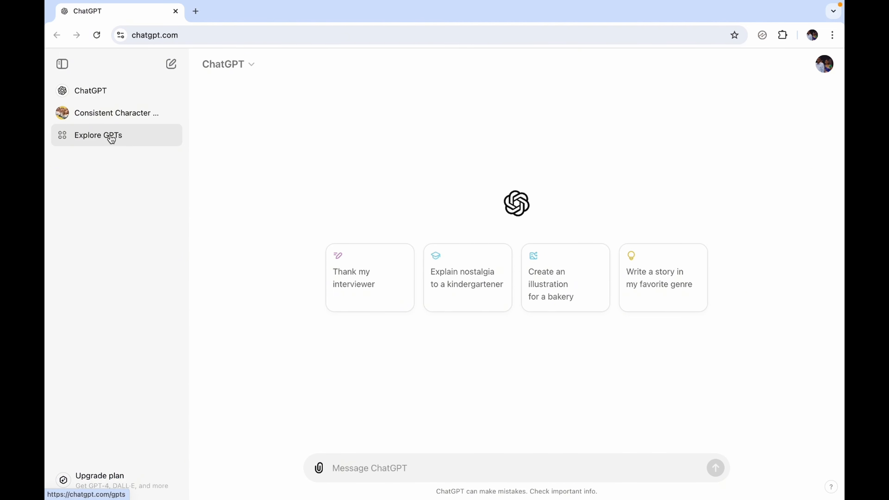
Step: Open ChatGPT's custom GPT directory and search it for "colorbook"
{"action": "left_click", "coordinate": [119, 136]}
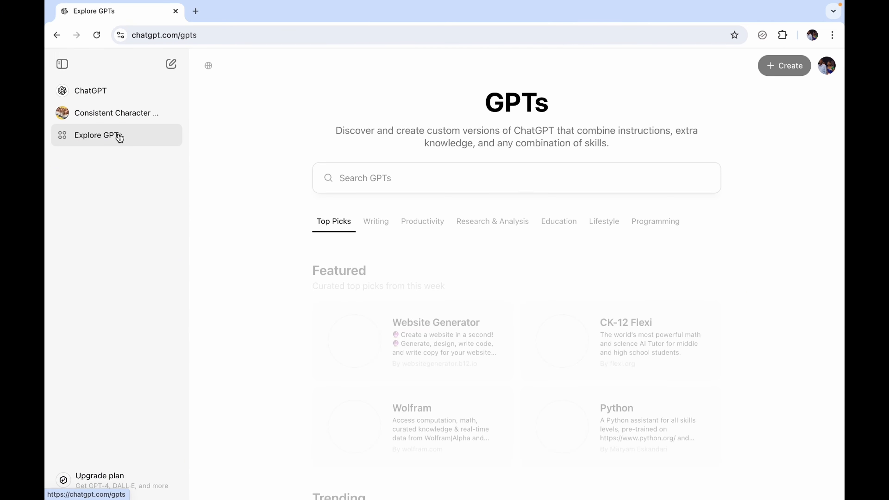
{"action": "left_click", "coordinate": [355, 180]}
{"action": "type", "text": "colorbook"}
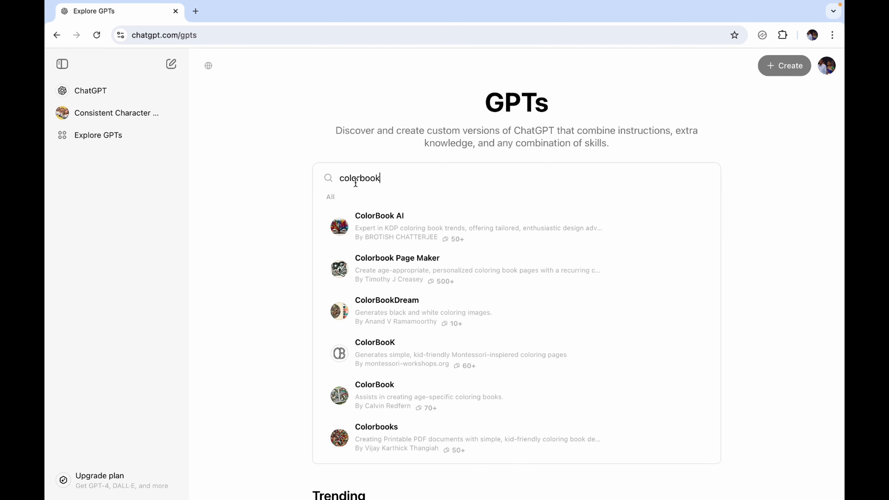
Step: Start a chat with the ColorBook AI GPT and request a complete line drawing of a unique anime-style character with their charming pet
{"action": "left_click", "coordinate": [391, 235]}
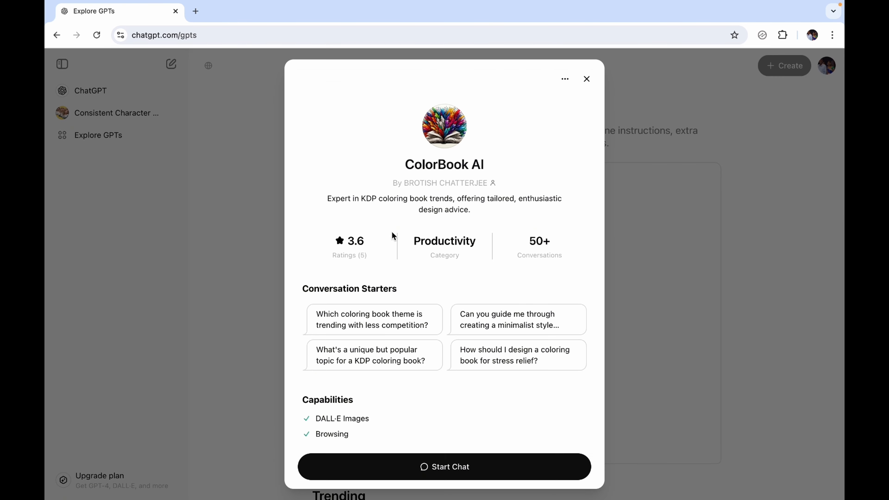
{"action": "scroll", "coordinate": [393, 236], "scroll_direction": "down", "scroll_amount": 5}
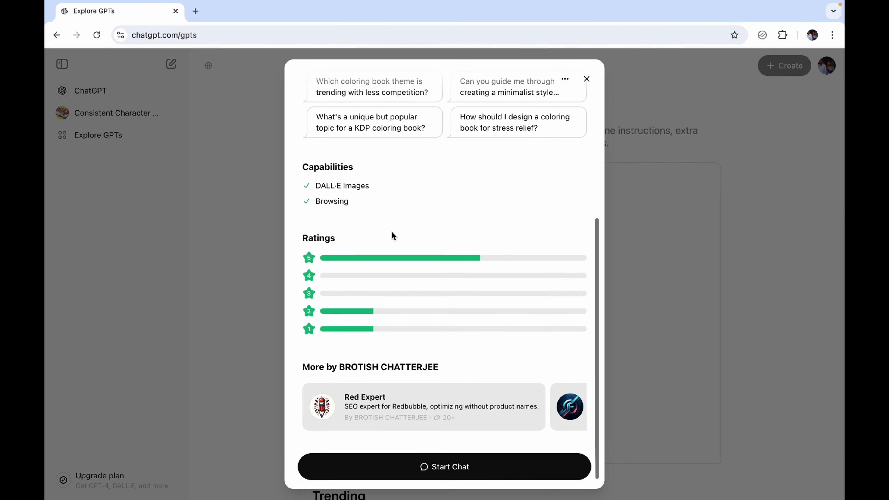
{"action": "left_click", "coordinate": [390, 469]}
{"action": "type", "text": "\"Create a complete line drawing of another unique anime-style character with a fun and expressive look, along with their charming pet. Ensure that both the character and pet are fully included in the image with clear black outlines and large white areas for easy coloring.\""}
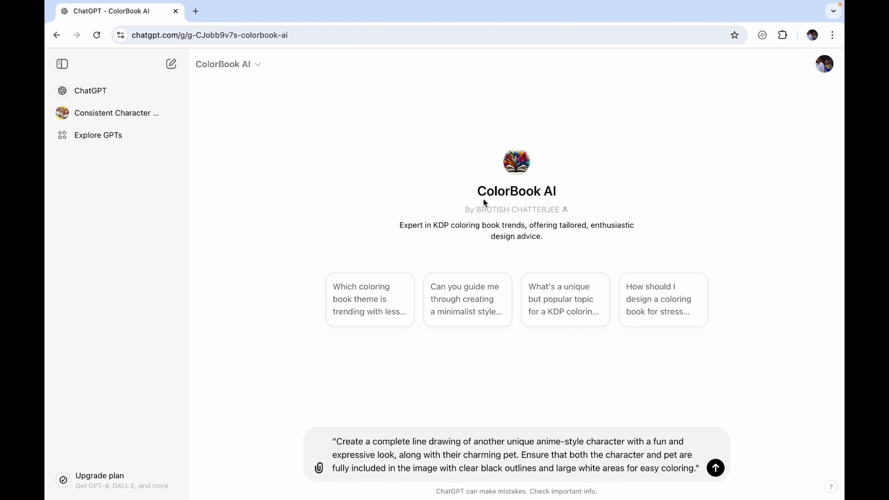
{"action": "key", "text": "Return"}
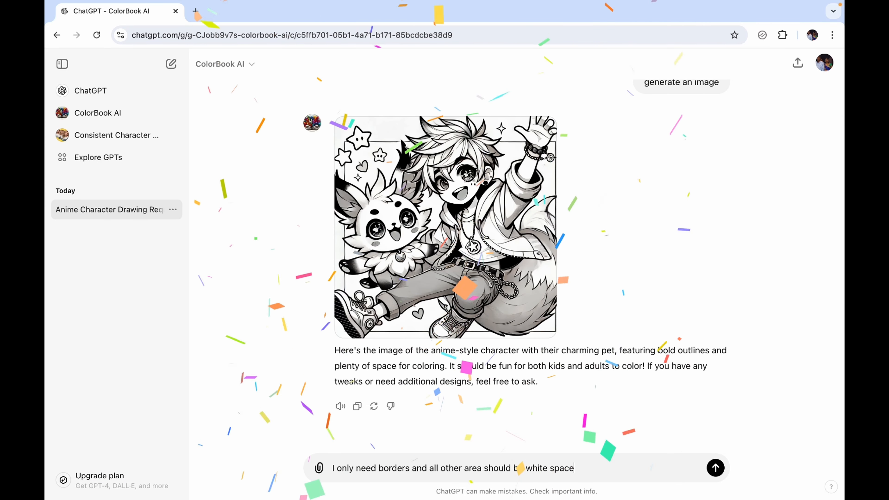
Step: Ask ColorBook AI for only borders, with all other area as white space for coloring
{"action": "key", "text": "BackSpace"}
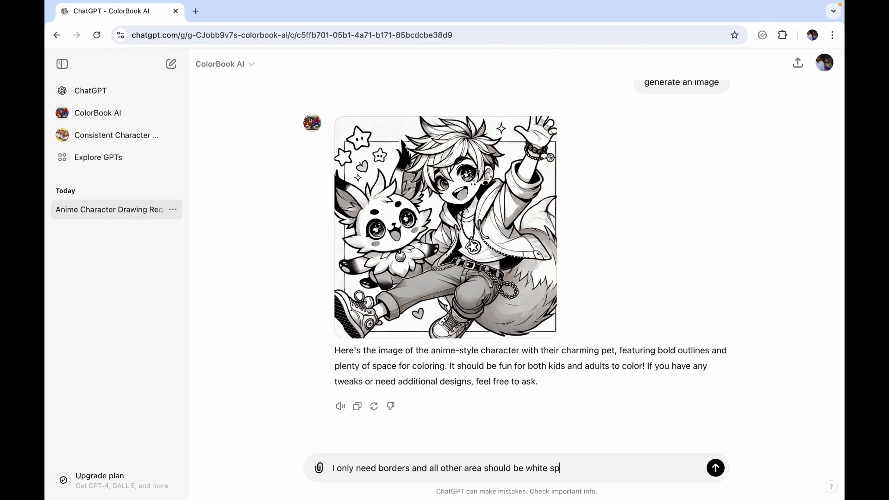
{"action": "type", "text": "e, so I can color"}
{"action": "key", "text": "Return"}
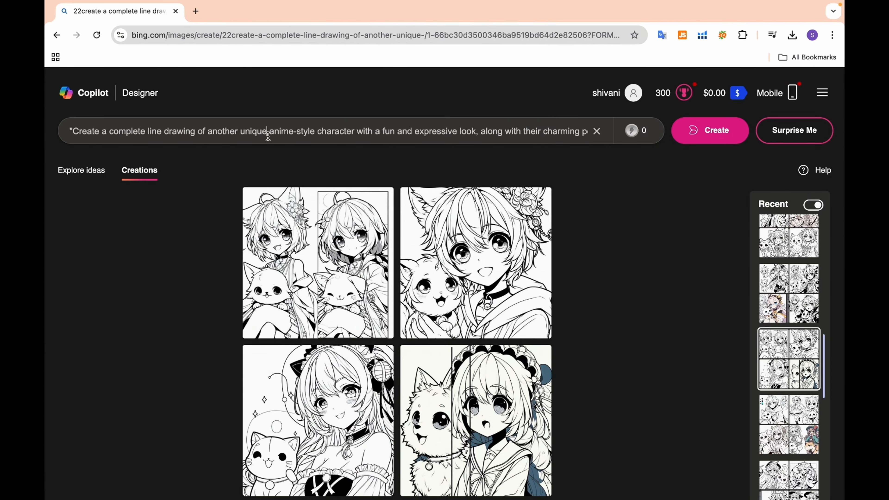
Step: In Bing's Copilot Designer, replace the prompt with the planet scene of floating islands, glowing plants and distant stars outlined in black, and submit it
{"action": "key", "text": "ctrl+a"}
{"action": "key", "text": "BackSpace"}
{"action": "key", "text": "ctrl+v"}
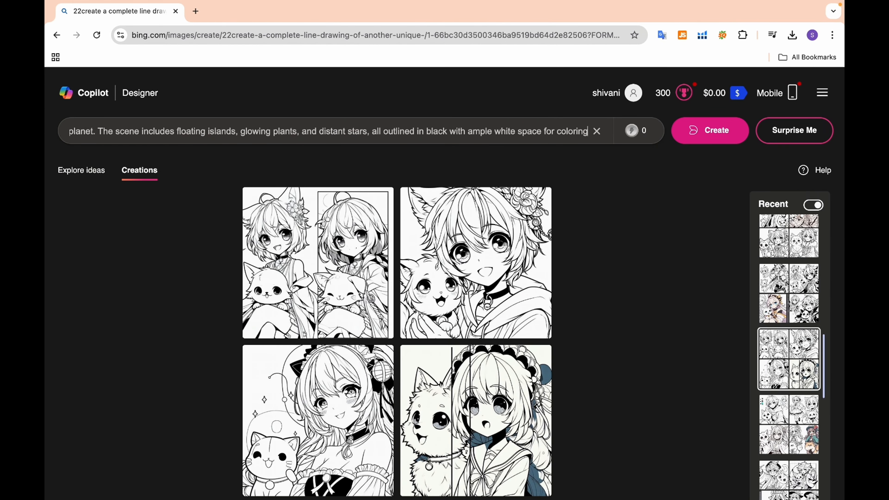
{"action": "key", "text": "Return"}
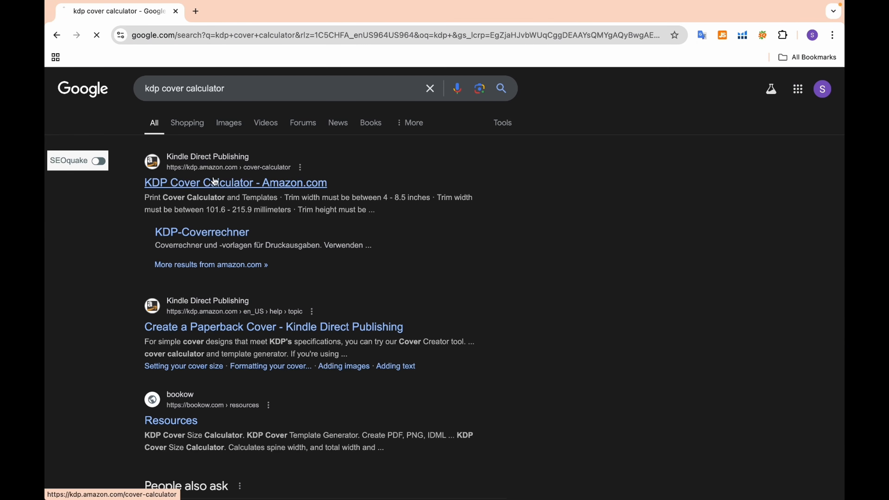
Step: Open Amazon's KDP Cover Calculator and set the binding type to Paperback and the interior type to Black & white
{"action": "left_click", "coordinate": [217, 185]}
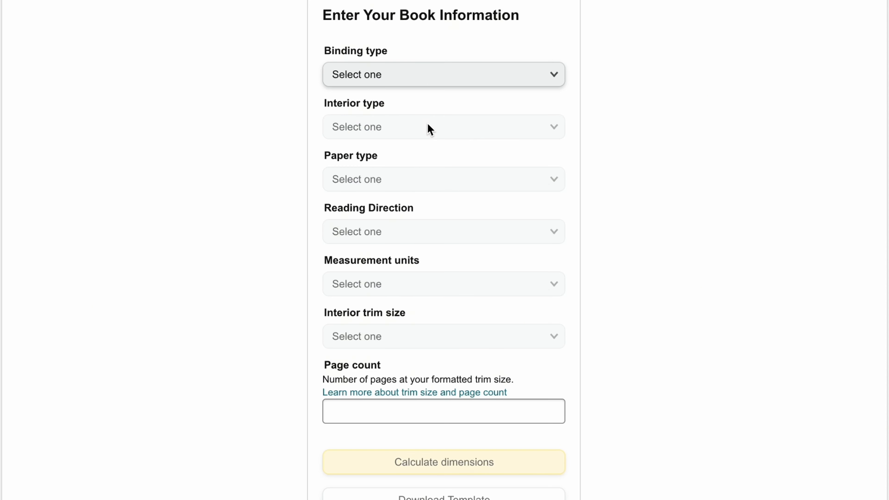
{"action": "left_click", "coordinate": [405, 80]}
{"action": "left_click", "coordinate": [393, 94]}
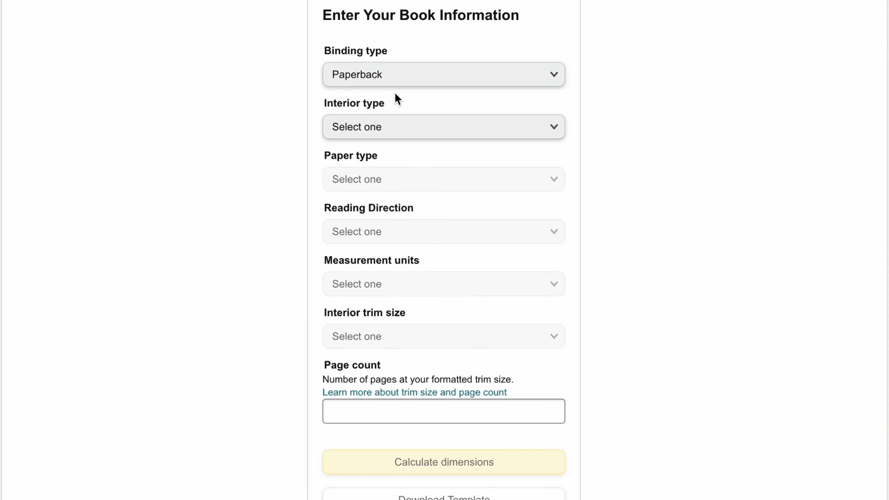
{"action": "left_click", "coordinate": [403, 126]}
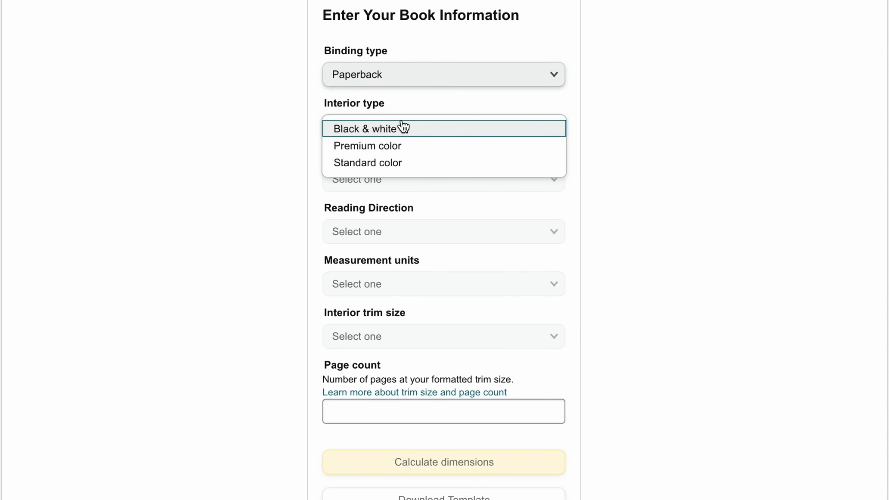
{"action": "left_click", "coordinate": [404, 128]}
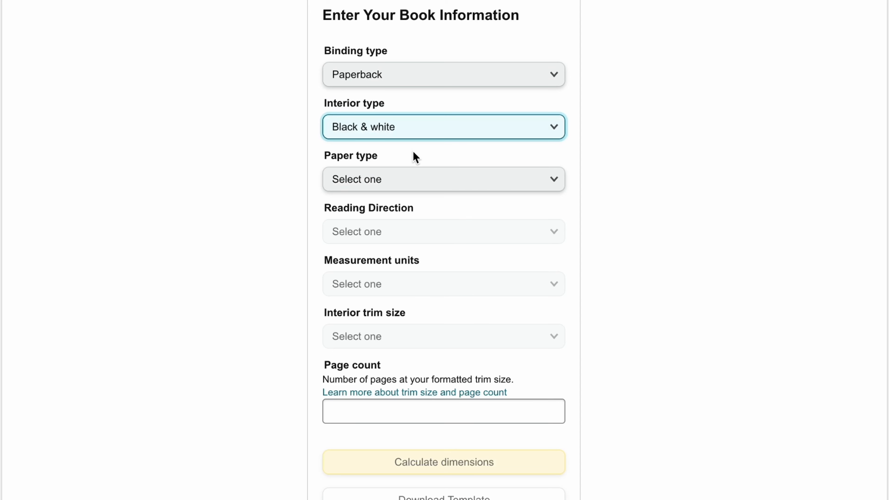
Step: Set the paper type to White paper, the reading direction to Left to Right and the measurement units to Inches
{"action": "scroll", "coordinate": [403, 154], "scroll_direction": "down", "scroll_amount": 1}
{"action": "left_click", "coordinate": [390, 155]}
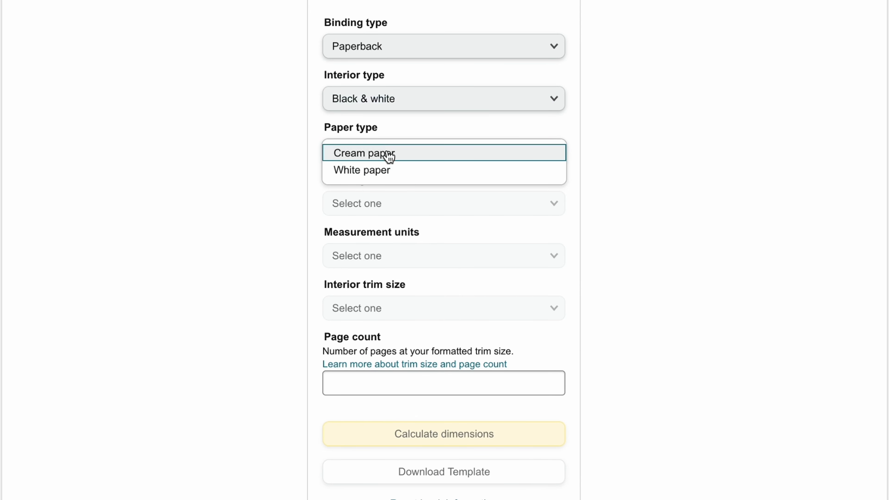
{"action": "left_click", "coordinate": [394, 172]}
{"action": "scroll", "coordinate": [394, 174], "scroll_direction": "down", "scroll_amount": 2}
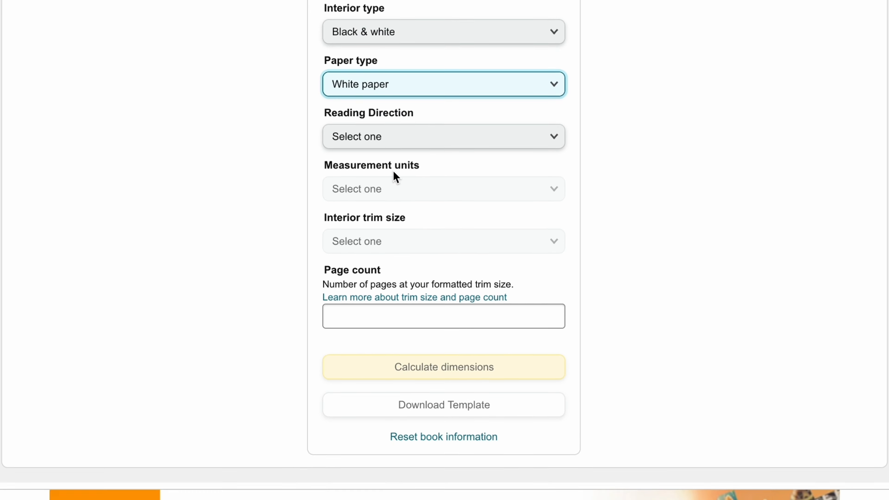
{"action": "left_click", "coordinate": [385, 137]}
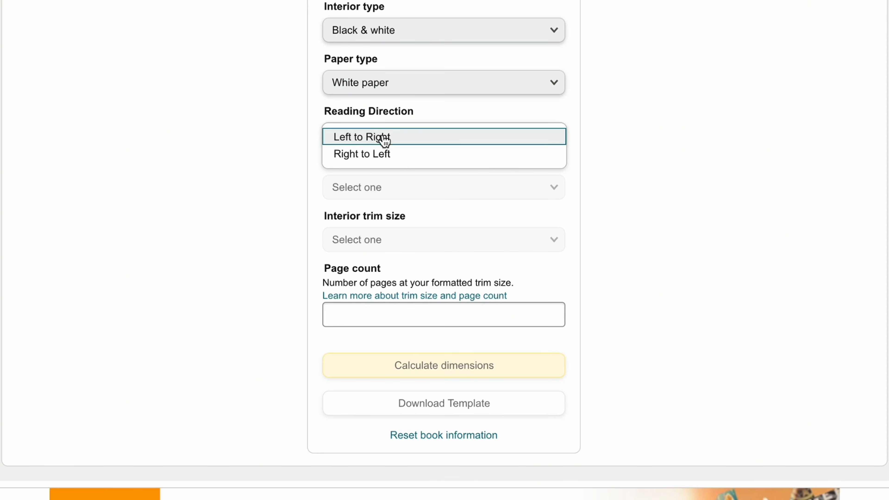
{"action": "left_click", "coordinate": [385, 140]}
{"action": "left_click", "coordinate": [378, 187]}
{"action": "left_click", "coordinate": [378, 191]}
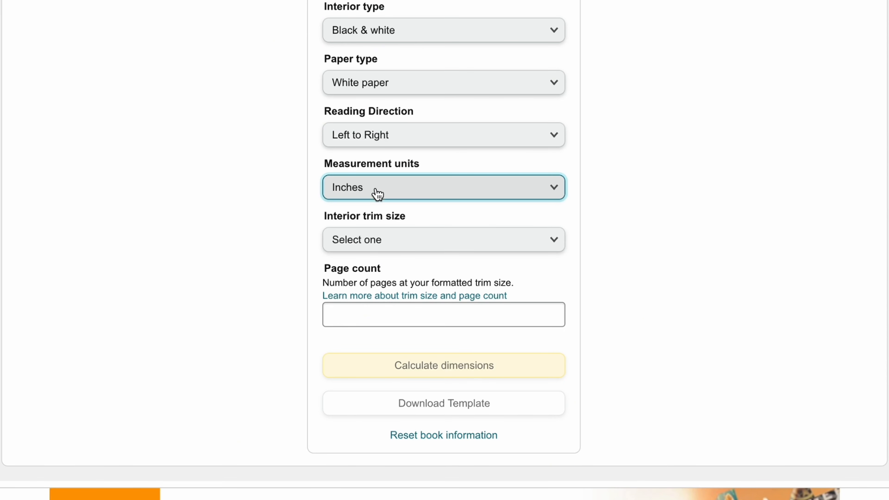
Step: Calculate the cover dimensions for an 8.5 x 11 in trim size and 90 pages, and download the template
{"action": "left_click", "coordinate": [373, 241]}
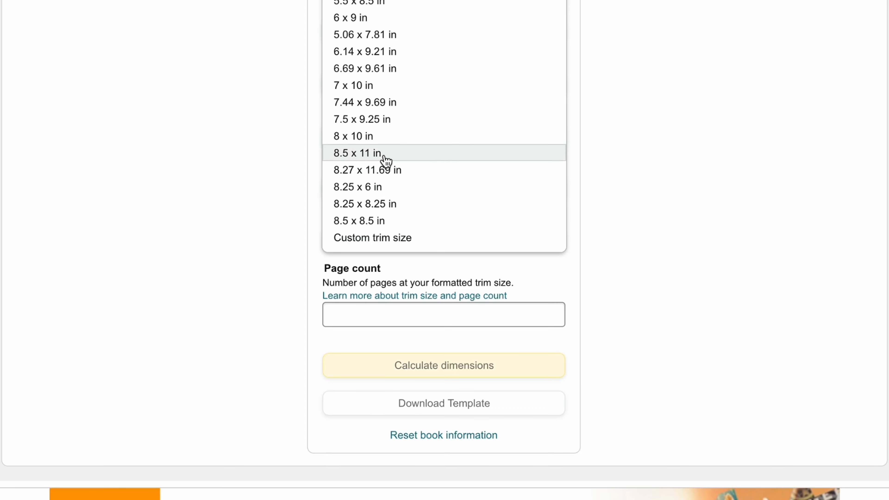
{"action": "scroll", "coordinate": [386, 162], "scroll_direction": "down", "scroll_amount": 1}
{"action": "scroll", "coordinate": [386, 159], "scroll_direction": "up", "scroll_amount": 1}
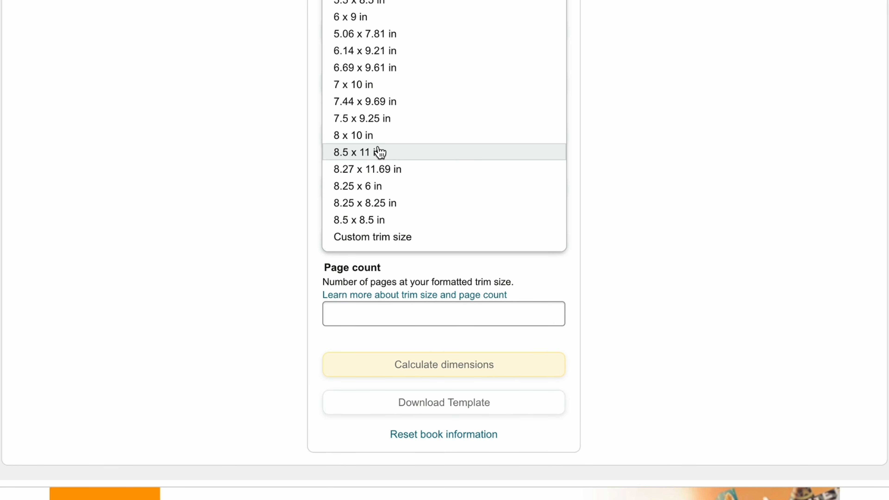
{"action": "left_click", "coordinate": [385, 154]}
{"action": "scroll", "coordinate": [616, 243], "scroll_direction": "down", "scroll_amount": 2}
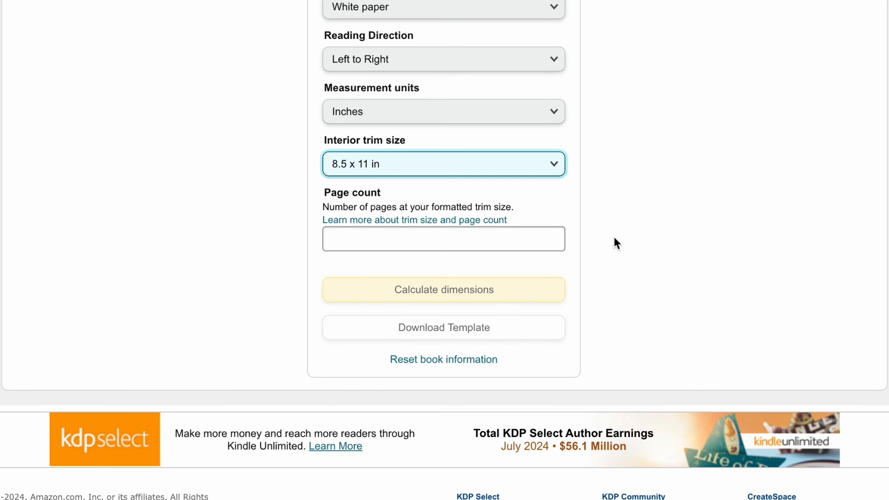
{"action": "left_click", "coordinate": [477, 247]}
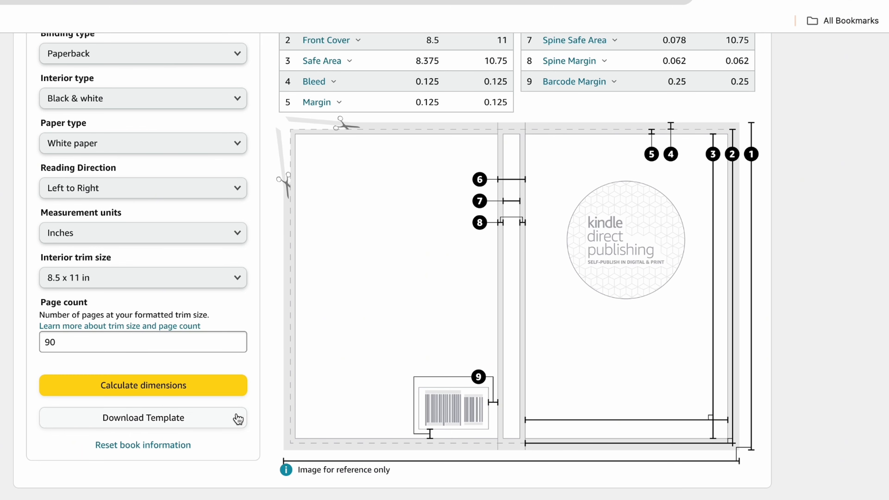
{"action": "left_click", "coordinate": [237, 422]}
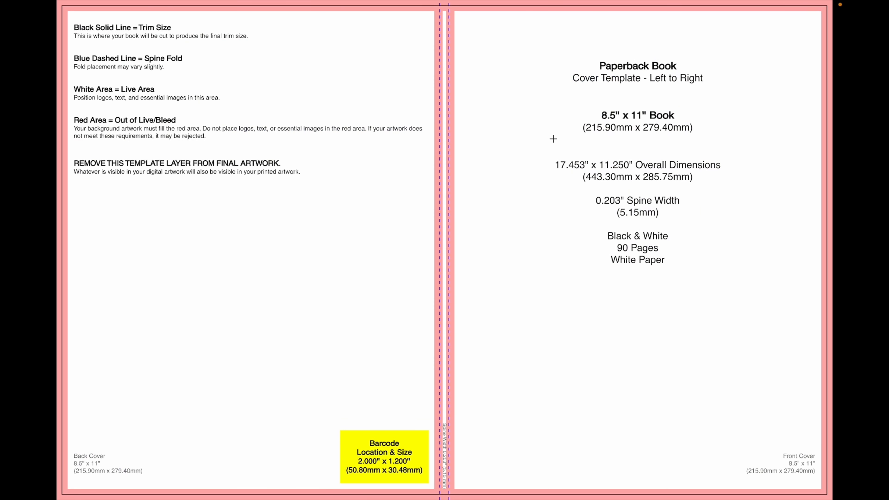
Step: Create a new custom-size Canva design of 17.453 x 11.25 in, matching the cover template's overall dimensions
{"action": "left_click_drag", "start_coordinate": [539, 143], "coordinate": [732, 173]}
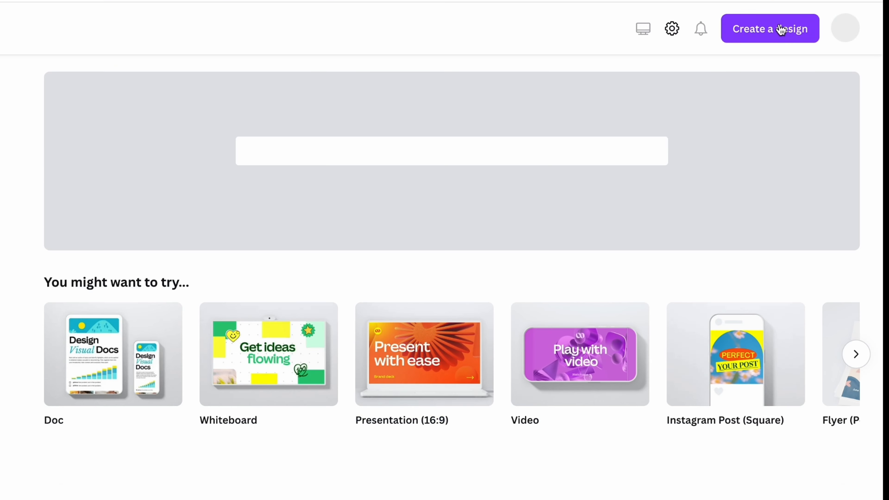
{"action": "left_click", "coordinate": [780, 28]}
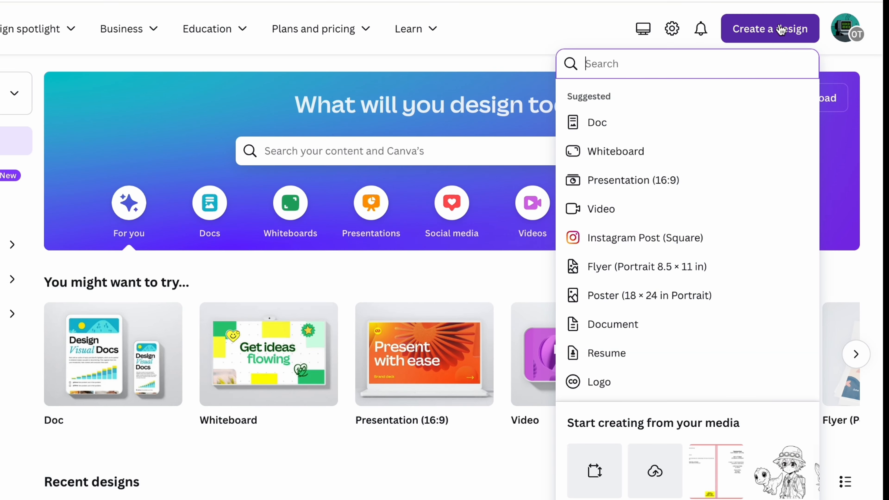
{"action": "left_click", "coordinate": [592, 477]}
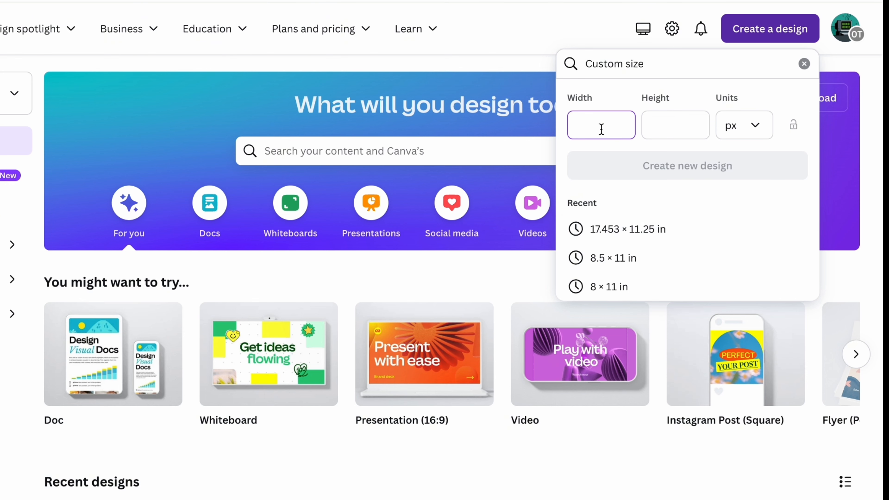
{"action": "left_click", "coordinate": [742, 125]}
{"action": "left_click", "coordinate": [690, 205]}
{"action": "left_click", "coordinate": [600, 126]}
{"action": "type", "text": "17.453"}
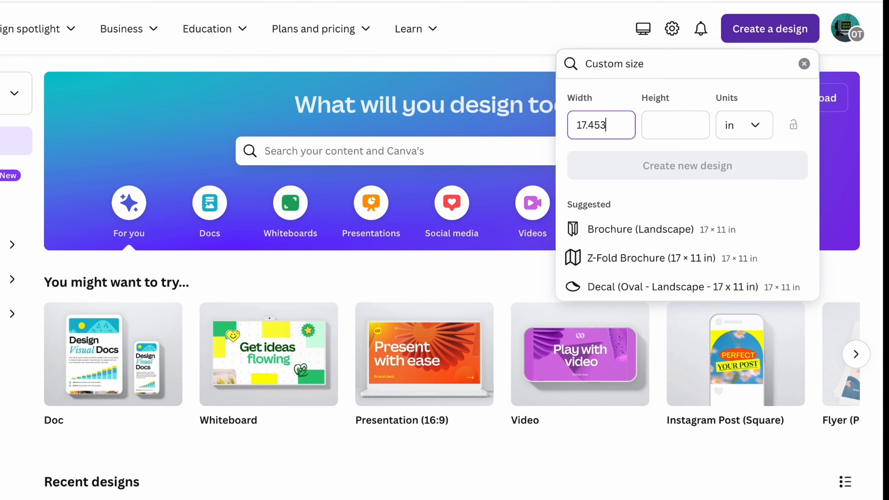
{"action": "key", "text": "Tab"}
{"action": "type", "text": "11.25"}
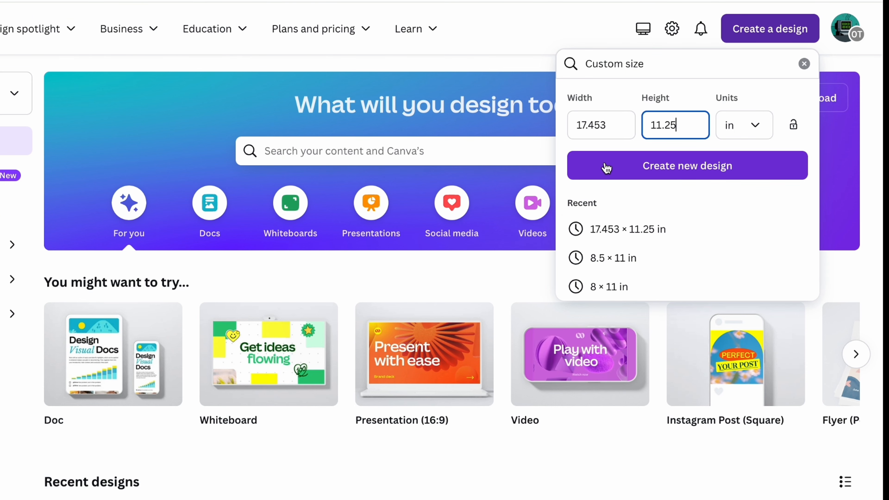
{"action": "left_click", "coordinate": [687, 165]}
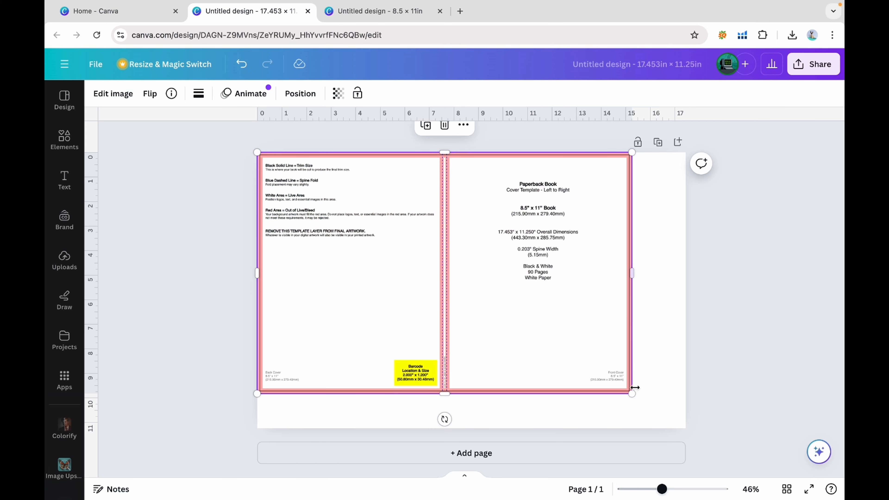
Step: Enlarge the cover template image to fill the page and place ruler guides along its margins and spine
{"action": "left_click_drag", "start_coordinate": [632, 392], "coordinate": [683, 428]}
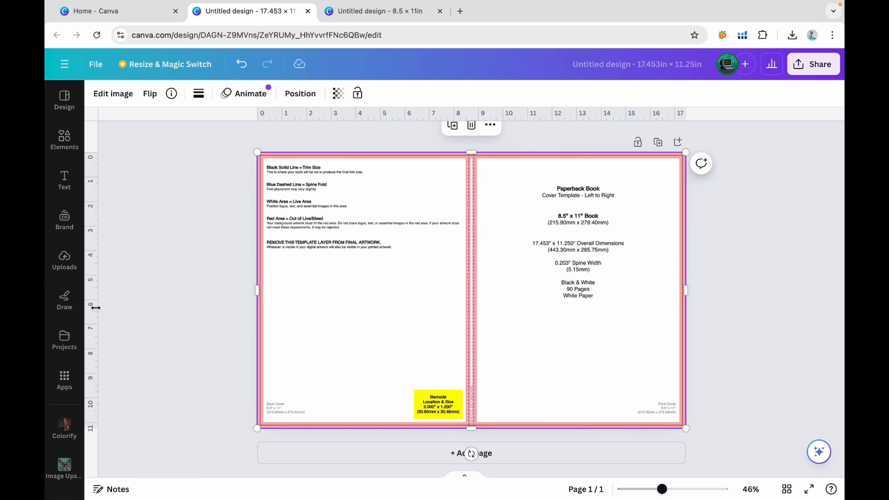
{"action": "left_click", "coordinate": [176, 331]}
{"action": "left_click_drag", "start_coordinate": [87, 323], "coordinate": [262, 354]}
{"action": "scroll", "coordinate": [341, 303], "scroll_direction": "up", "scroll_amount": 5}
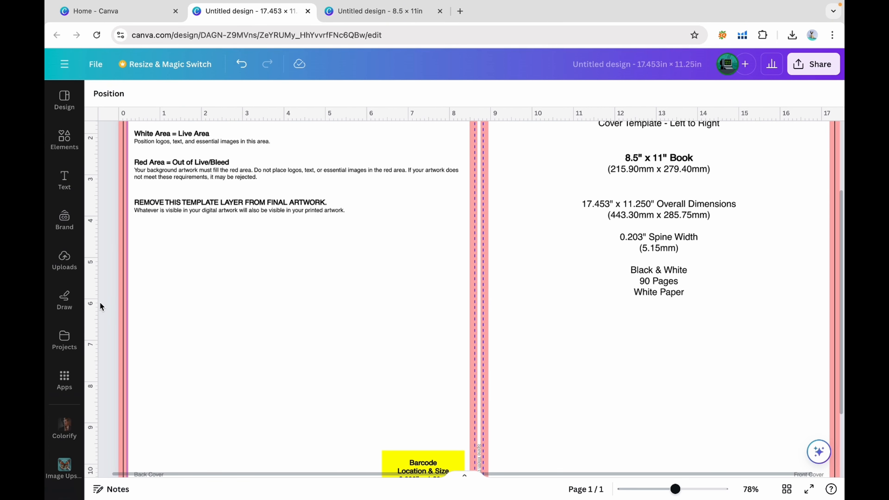
{"action": "left_click_drag", "start_coordinate": [127, 308], "coordinate": [468, 344]}
Step: Delete the cover template image from the page, keeping the guides
{"action": "scroll", "coordinate": [469, 345], "scroll_direction": "down", "scroll_amount": 5}
{"action": "left_click", "coordinate": [324, 229]}
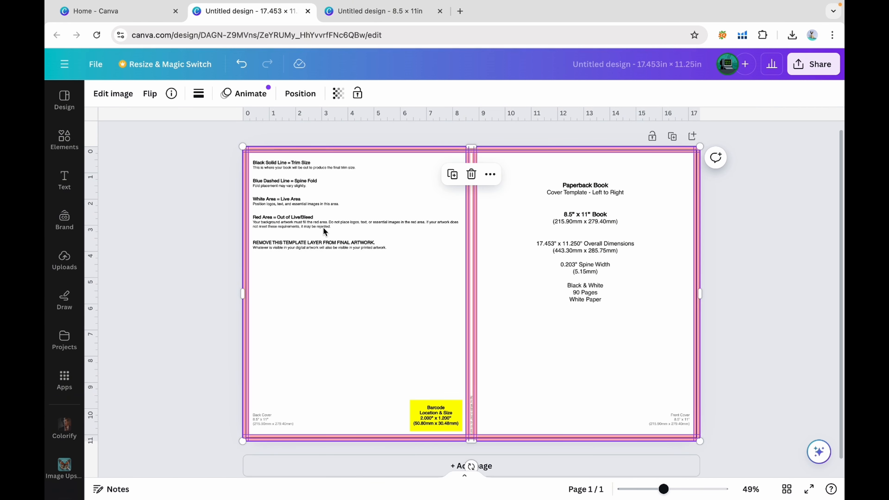
{"action": "key", "text": "Delete"}
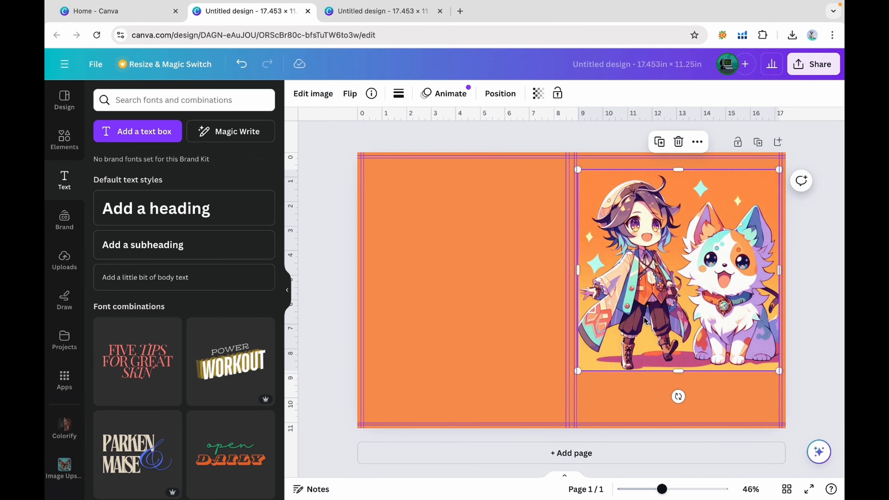
Step: Move the anime character and pet illustration up to the upper guide of the orange front cover
{"action": "left_click_drag", "start_coordinate": [645, 320], "coordinate": [683, 294]}
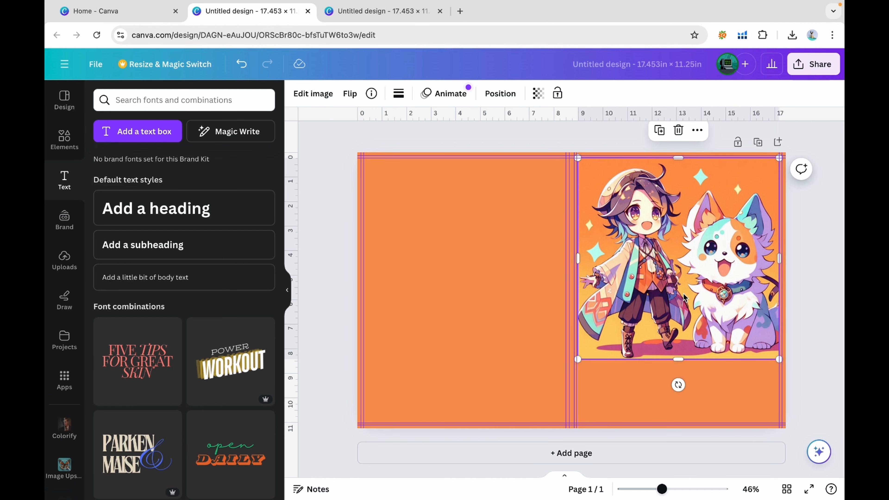
{"action": "left_click", "coordinate": [809, 352]}
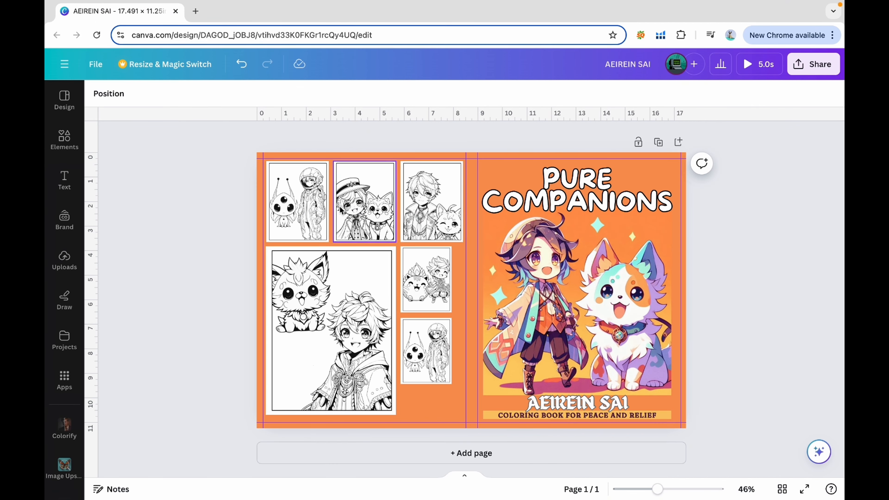
{"action": "left_click", "coordinate": [308, 210]}
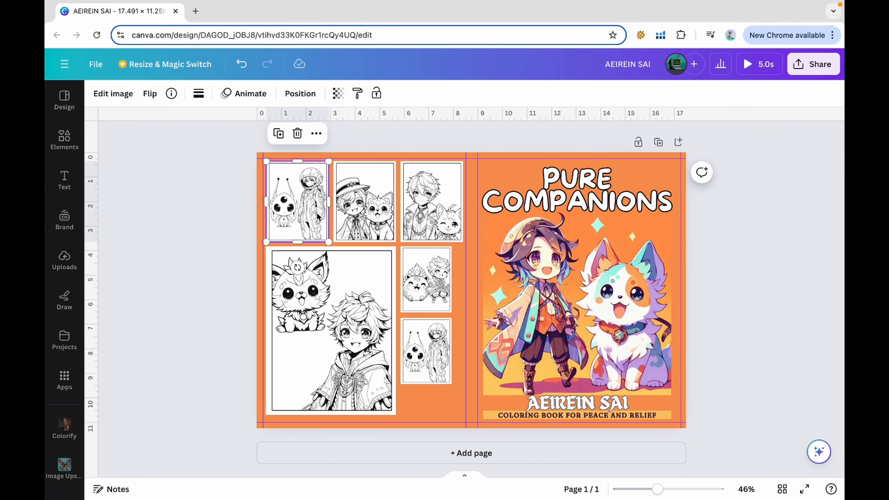
{"action": "left_click", "coordinate": [379, 219]}
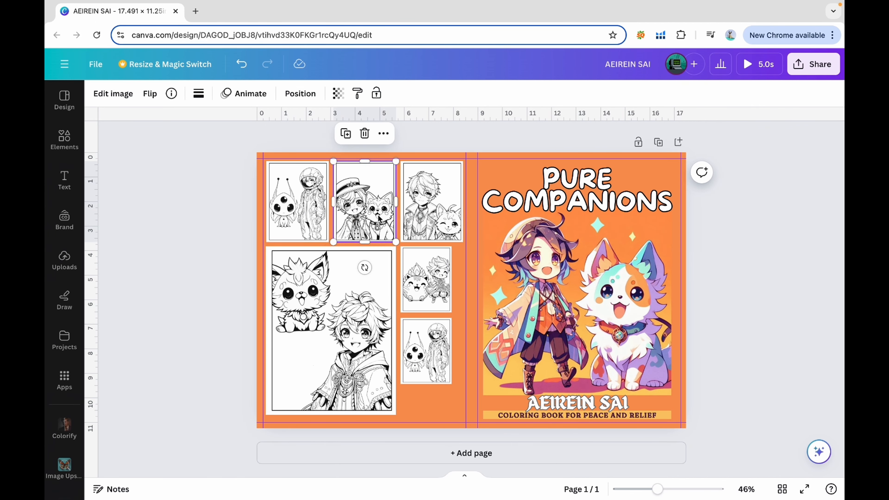
Step: Review the line-art previews on the back cover and the character illustration on the front cover
{"action": "left_click", "coordinate": [420, 210]}
{"action": "left_click", "coordinate": [422, 277]}
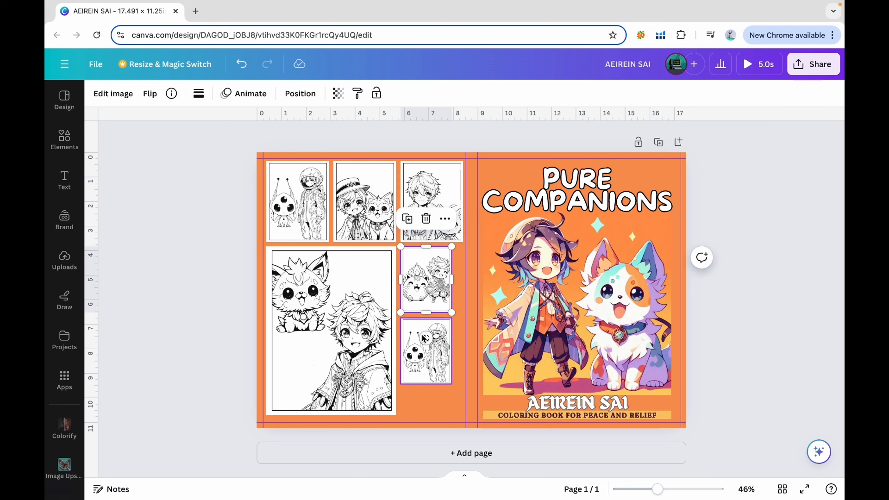
{"action": "left_click", "coordinate": [425, 337]}
{"action": "left_click", "coordinate": [314, 355]}
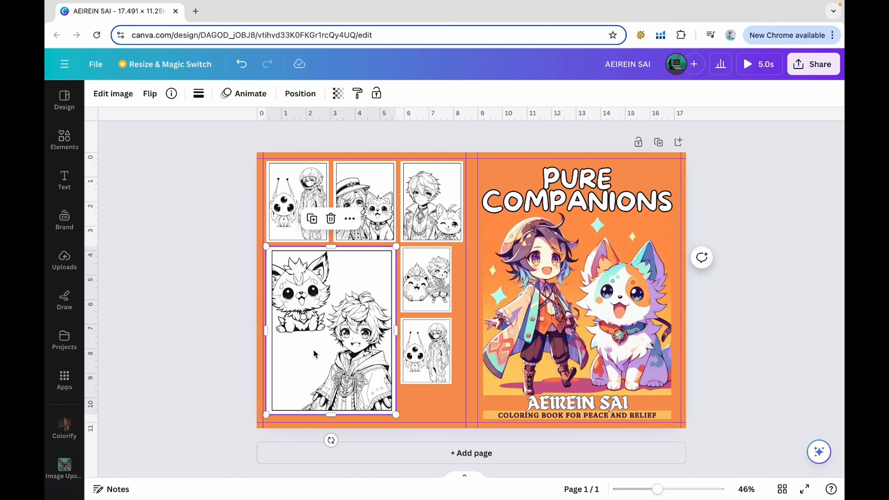
{"action": "left_click", "coordinate": [520, 285]}
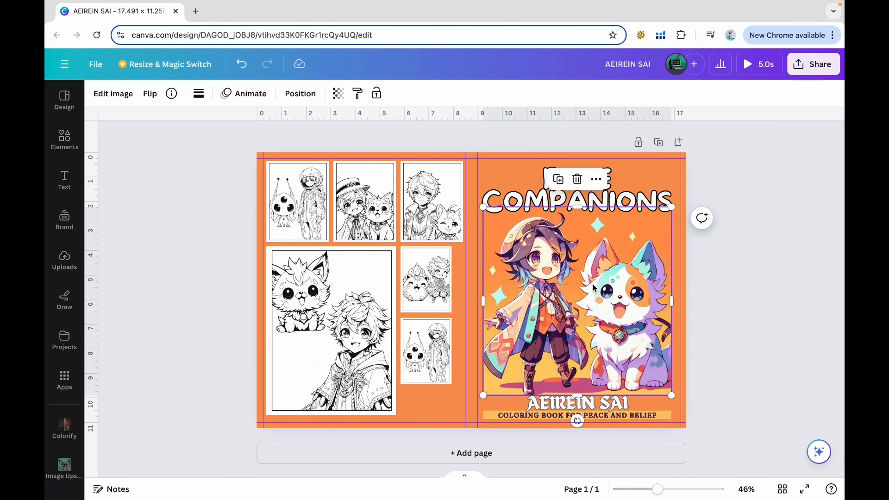
{"action": "left_click", "coordinate": [783, 308]}
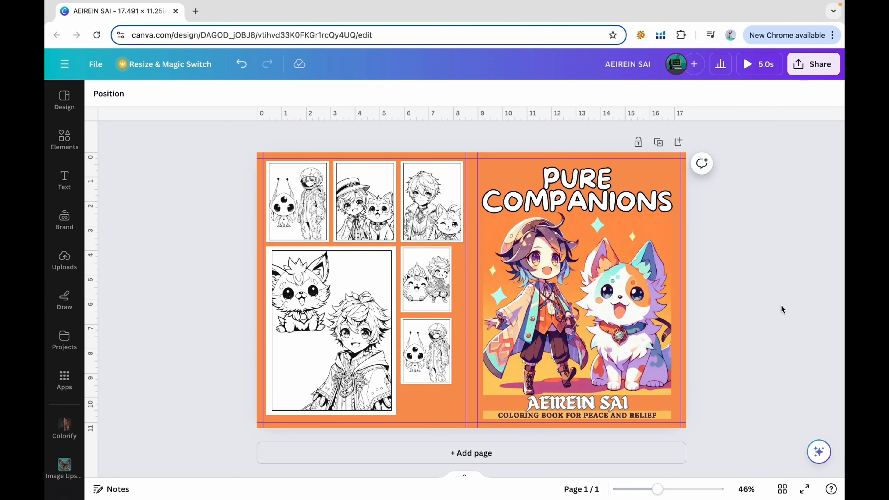
Step: Download the finished cover design as a PDF Print file with the RGB color profile
{"action": "left_click", "coordinate": [813, 66]}
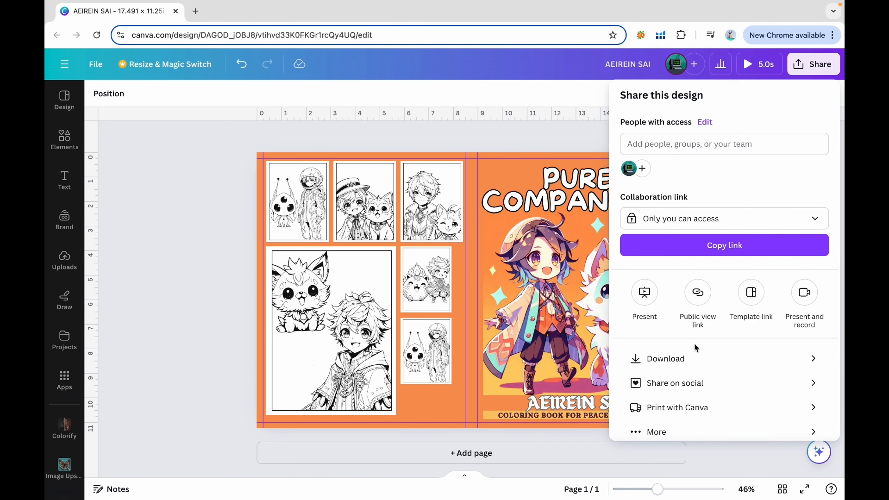
{"action": "left_click", "coordinate": [692, 355]}
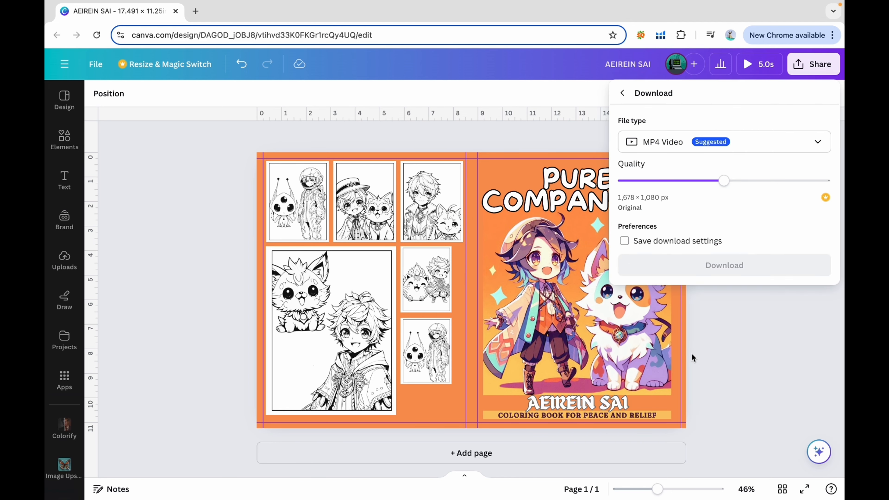
{"action": "left_click", "coordinate": [772, 145]}
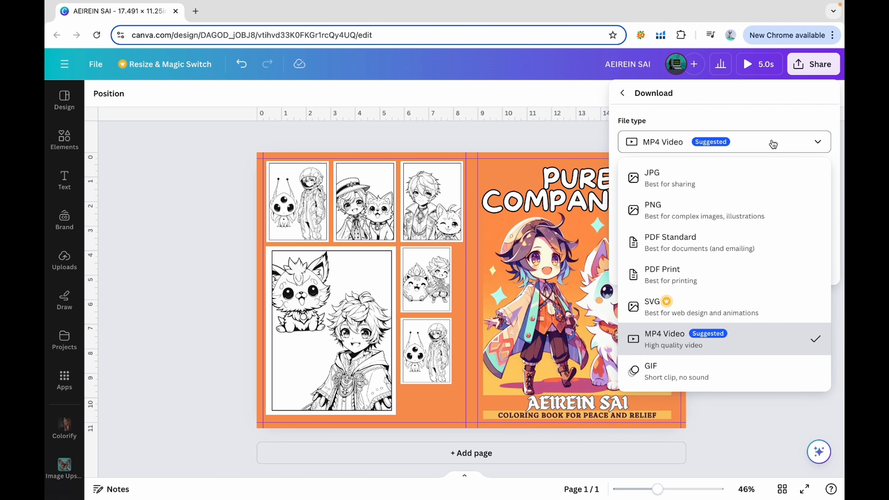
{"action": "left_click", "coordinate": [711, 282]}
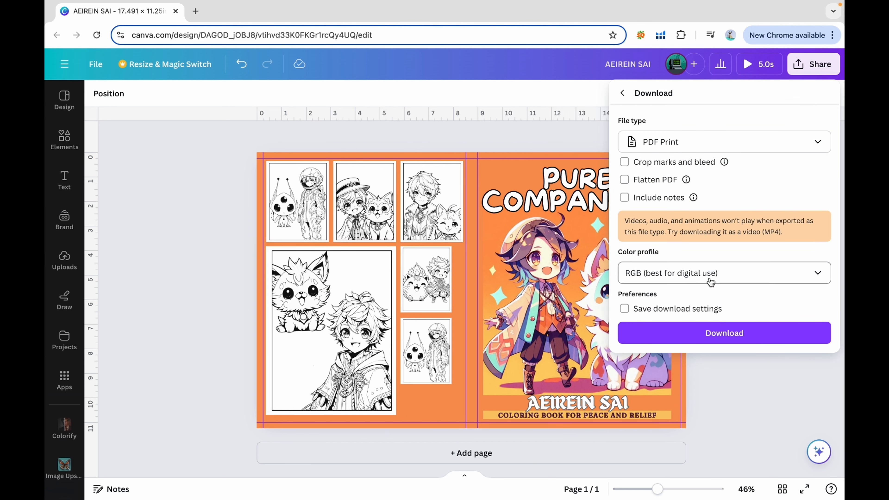
{"action": "left_click", "coordinate": [711, 332]}
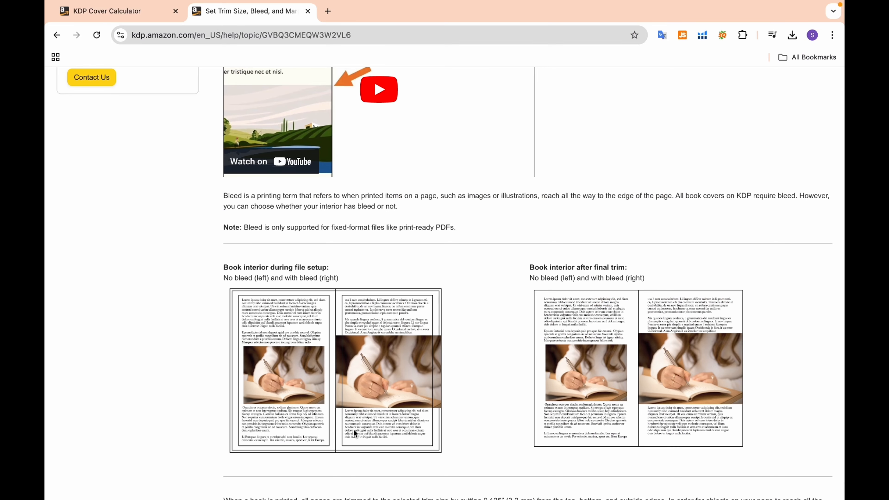
Step: Examine KDP's bleed guidance, the 6 x 9 inch bleed layout and the page-size table, including the 8.5 x 11 in row without bleed
{"action": "scroll", "coordinate": [354, 429], "scroll_direction": "down", "scroll_amount": 3}
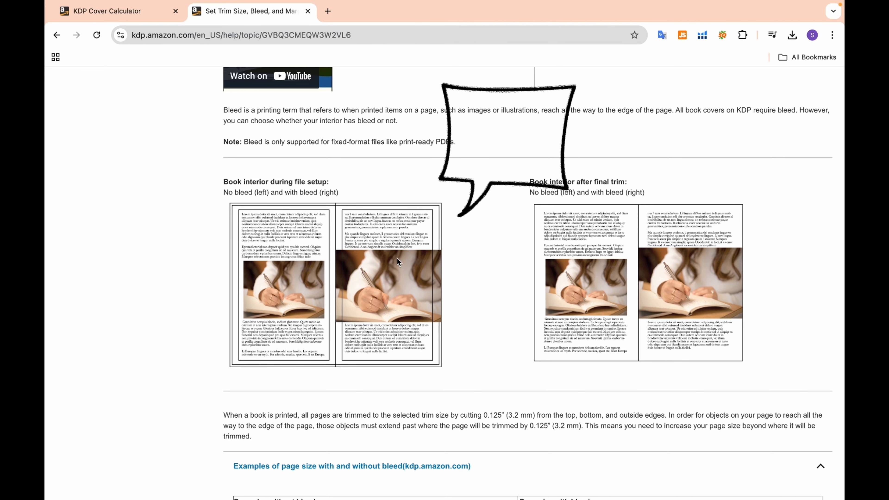
{"action": "scroll", "coordinate": [444, 333], "scroll_direction": "down", "scroll_amount": 10}
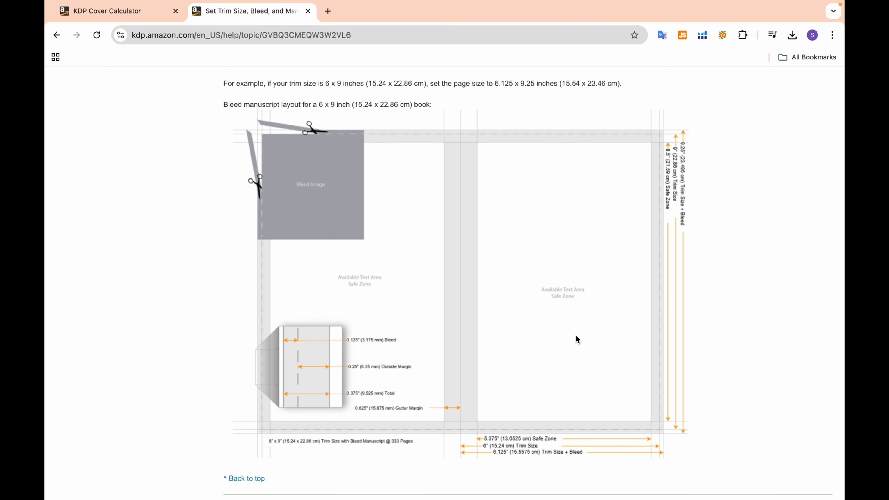
{"action": "scroll", "coordinate": [283, 340], "scroll_direction": "up", "scroll_amount": 1}
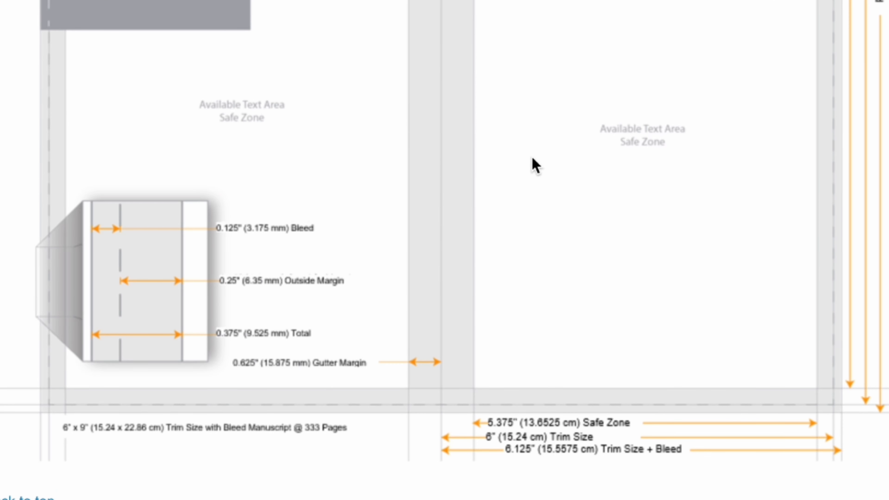
{"action": "scroll", "coordinate": [531, 156], "scroll_direction": "down", "scroll_amount": 4}
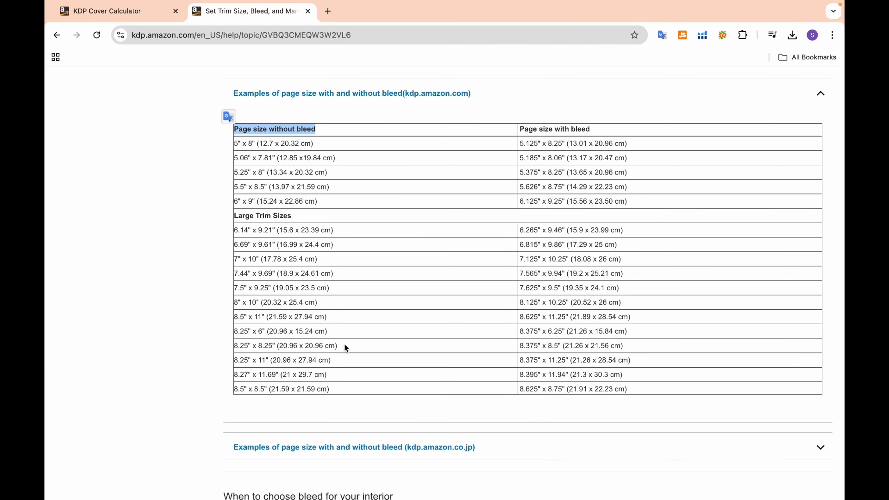
{"action": "left_click_drag", "start_coordinate": [335, 319], "coordinate": [234, 318]}
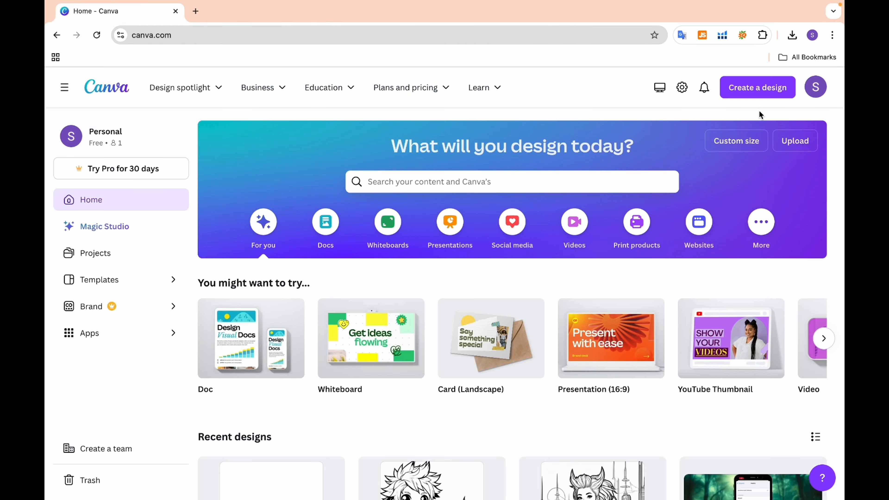
Step: Create a new custom-size Canva design of 8.5 x 11 in for the book interior
{"action": "left_click", "coordinate": [757, 92]}
{"action": "left_click", "coordinate": [618, 440]}
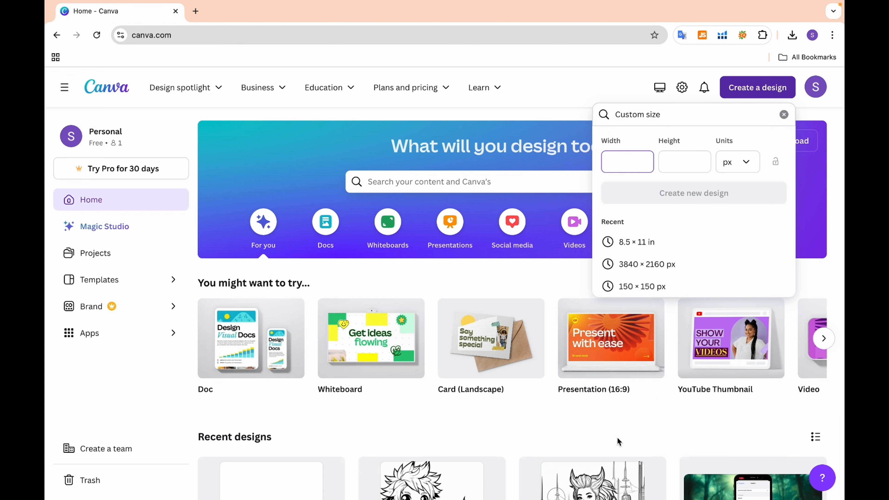
{"action": "left_click", "coordinate": [735, 162]}
{"action": "left_click", "coordinate": [674, 214]}
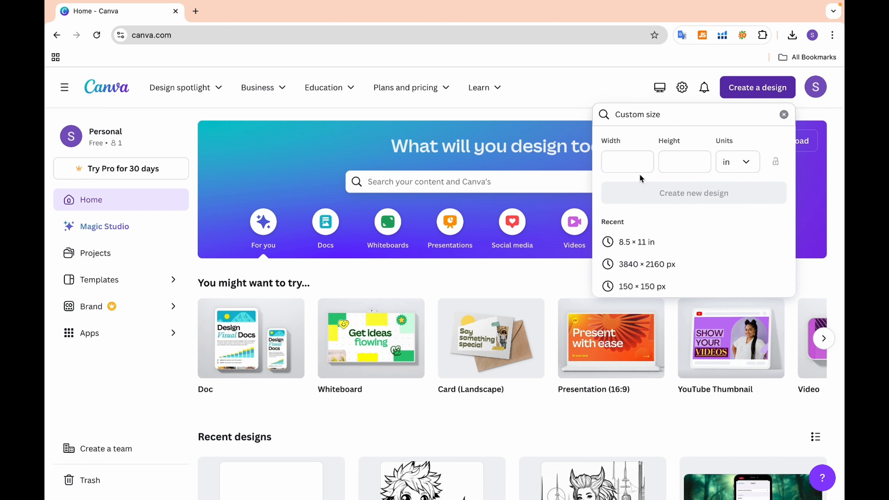
{"action": "left_click", "coordinate": [626, 161]}
{"action": "type", "text": "8.5"}
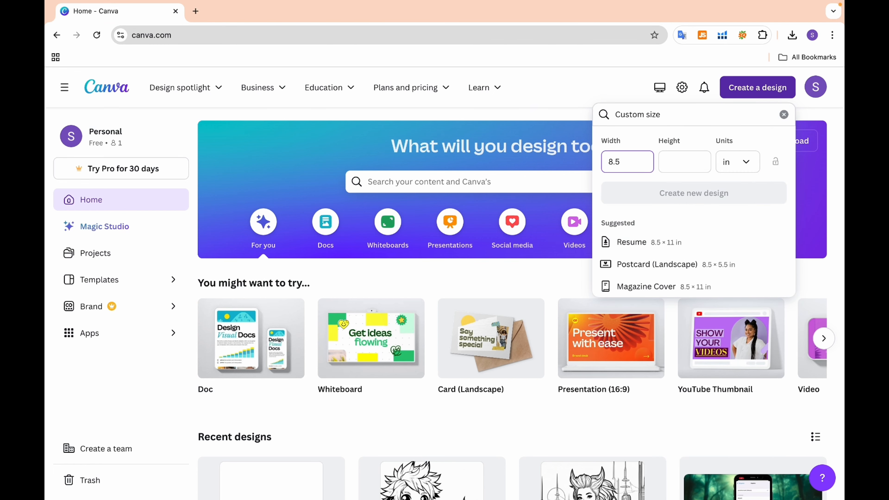
{"action": "key", "text": "Tab"}
{"action": "type", "text": "11"}
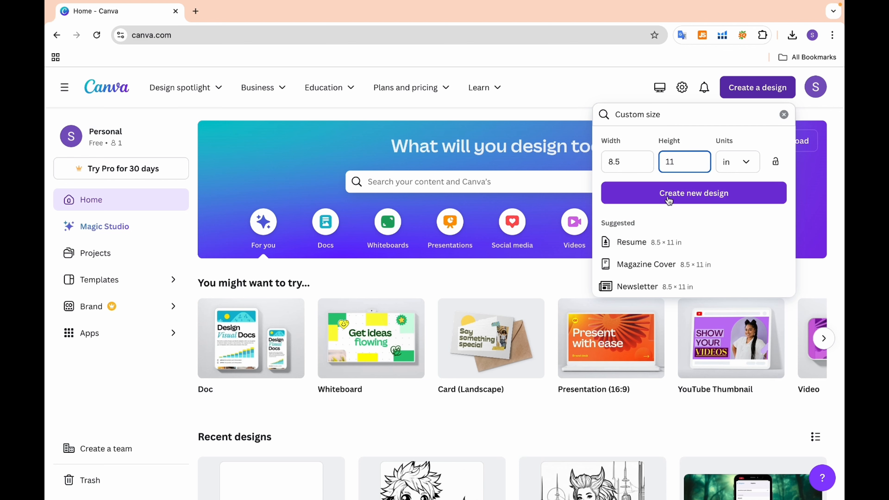
{"action": "left_click", "coordinate": [669, 198]}
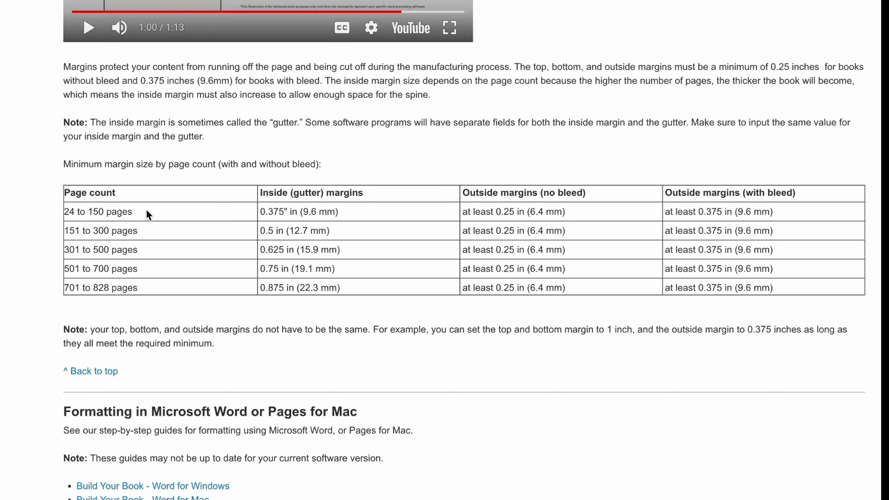
Step: Examine the minimum inside and outside margins for 24 to 150 pages in KDP's margin table, with and without bleed
{"action": "left_click_drag", "start_coordinate": [133, 212], "coordinate": [64, 211]}
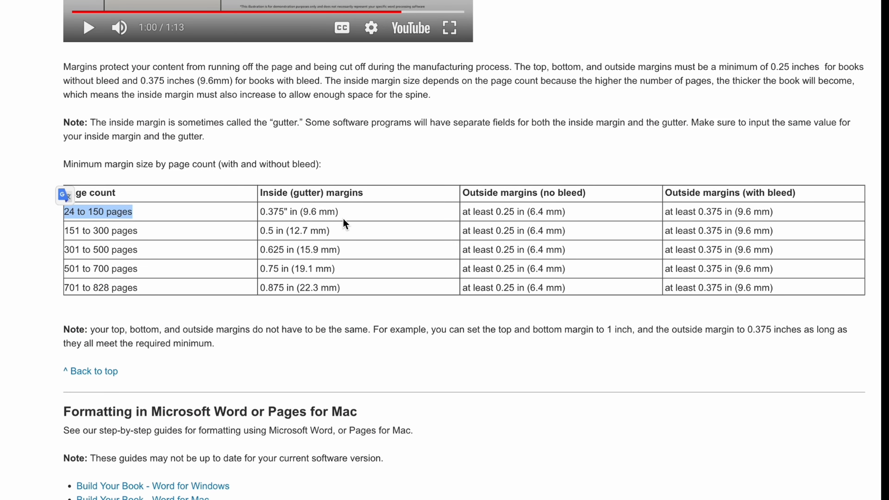
{"action": "left_click", "coordinate": [352, 220]}
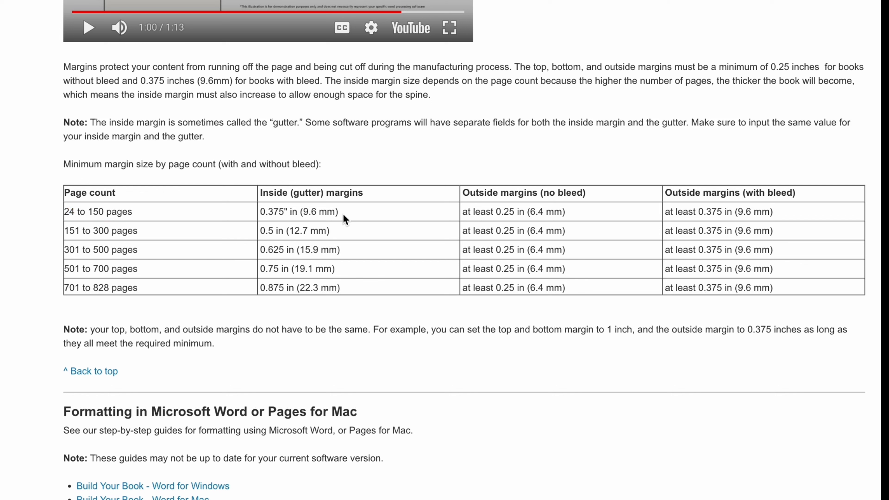
{"action": "left_click_drag", "start_coordinate": [345, 219], "coordinate": [255, 219]}
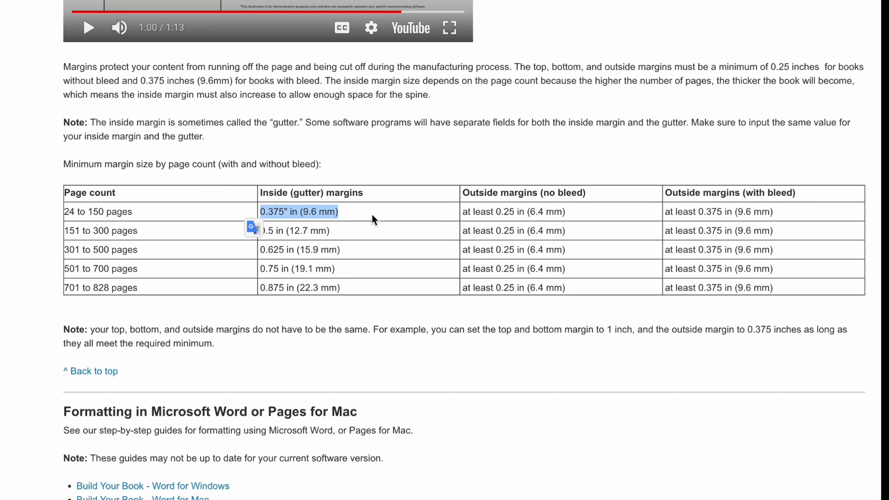
{"action": "left_click", "coordinate": [588, 219]}
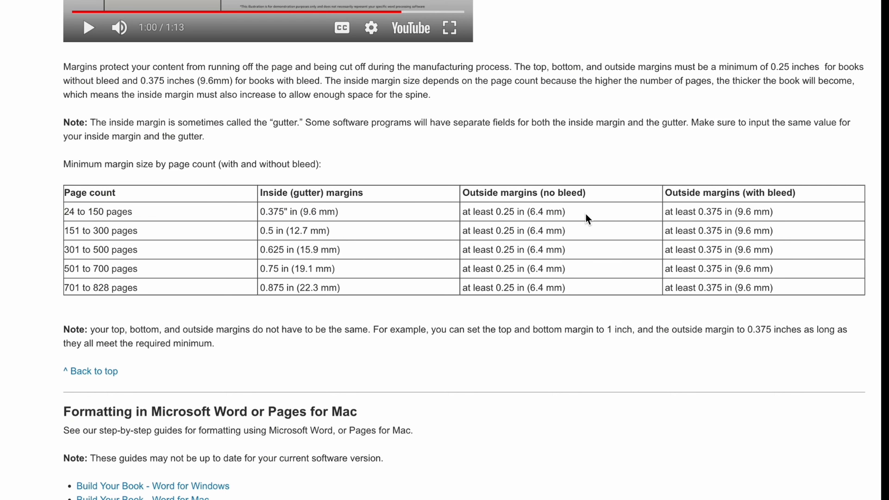
{"action": "left_click_drag", "start_coordinate": [588, 219], "coordinate": [454, 214]}
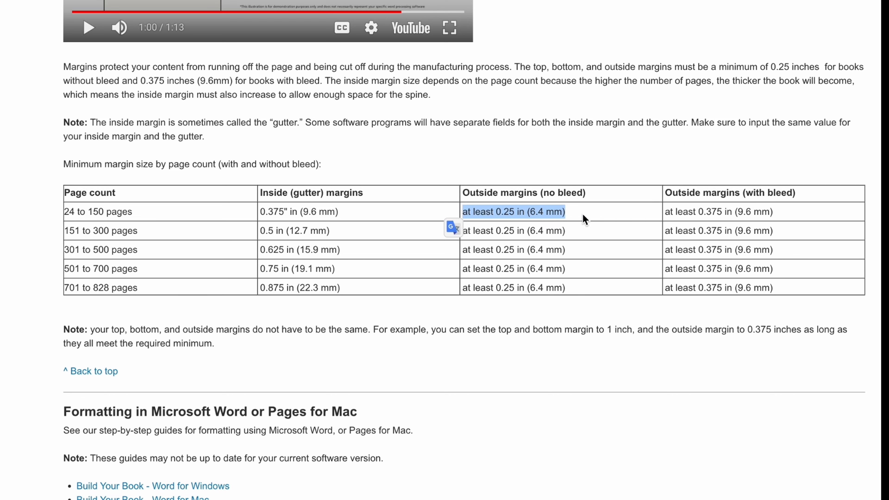
{"action": "left_click", "coordinate": [798, 219]}
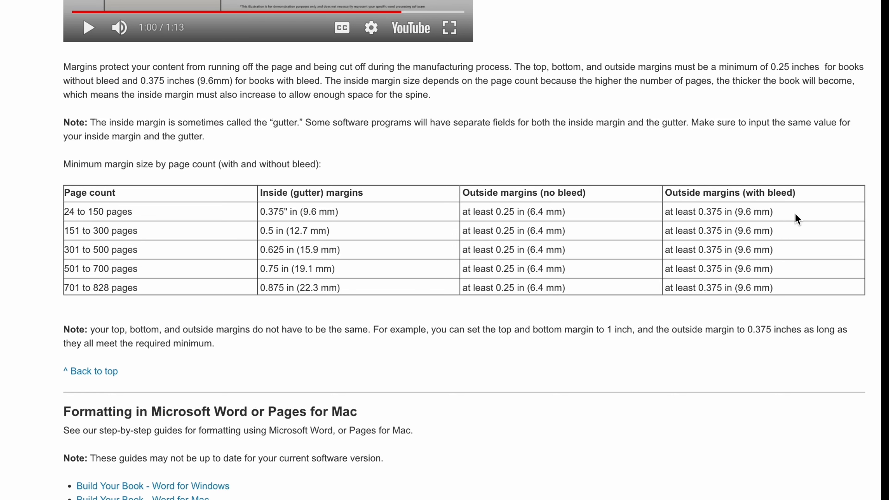
{"action": "left_click_drag", "start_coordinate": [774, 212], "coordinate": [669, 213]}
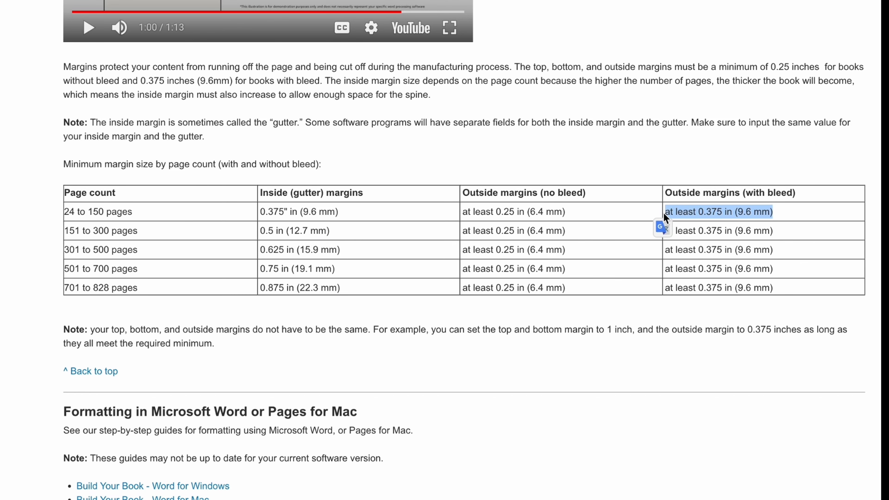
{"action": "left_click", "coordinate": [482, 423]}
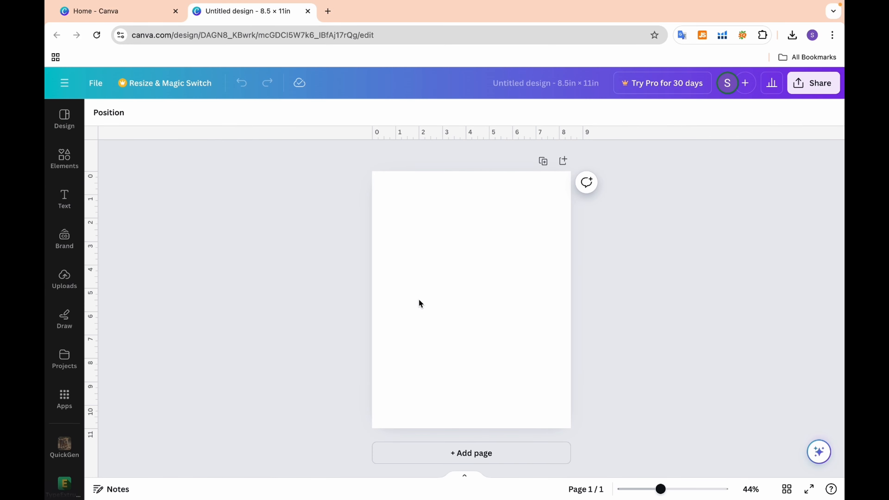
Step: Place a vertical ruler guide near the blank page's left edge and a horizontal guide about 0.26 in below its top edge
{"action": "left_click", "coordinate": [95, 89]}
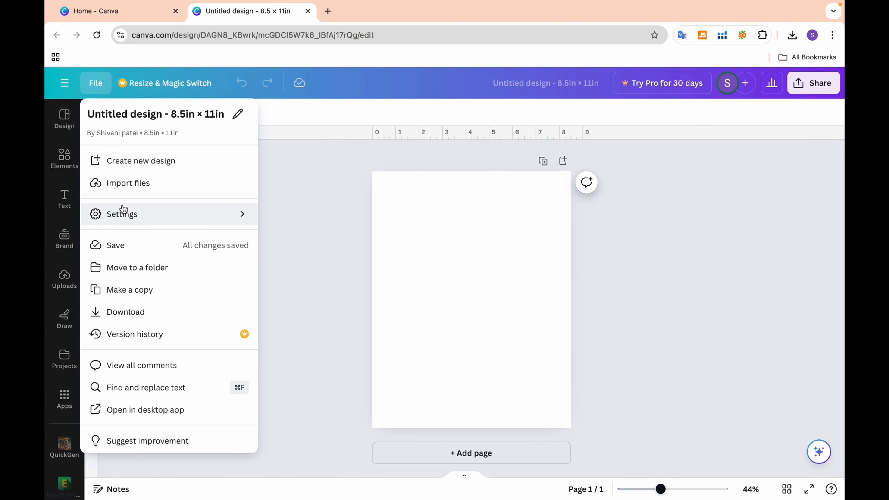
{"action": "mouse_move", "coordinate": [123, 212]}
{"action": "key", "text": "Escape"}
{"action": "left_click_drag", "start_coordinate": [92, 199], "coordinate": [380, 212]}
{"action": "left_click", "coordinate": [490, 244]}
{"action": "left_click_drag", "start_coordinate": [481, 133], "coordinate": [479, 178]}
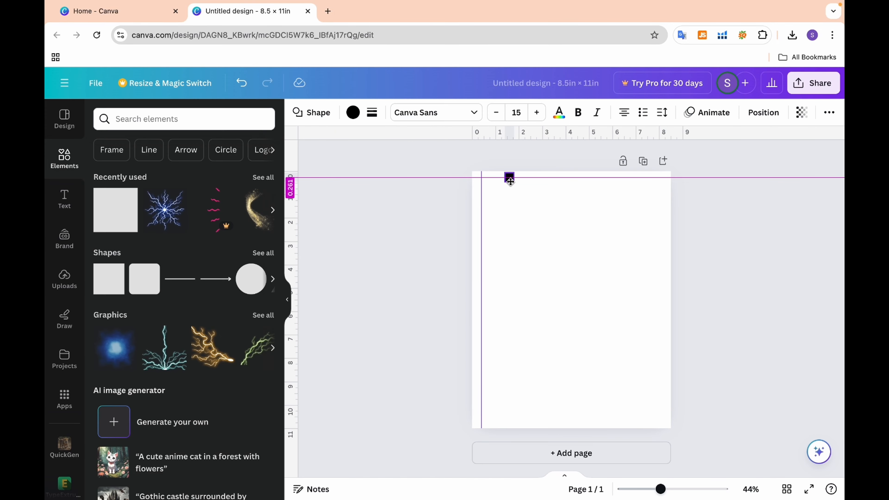